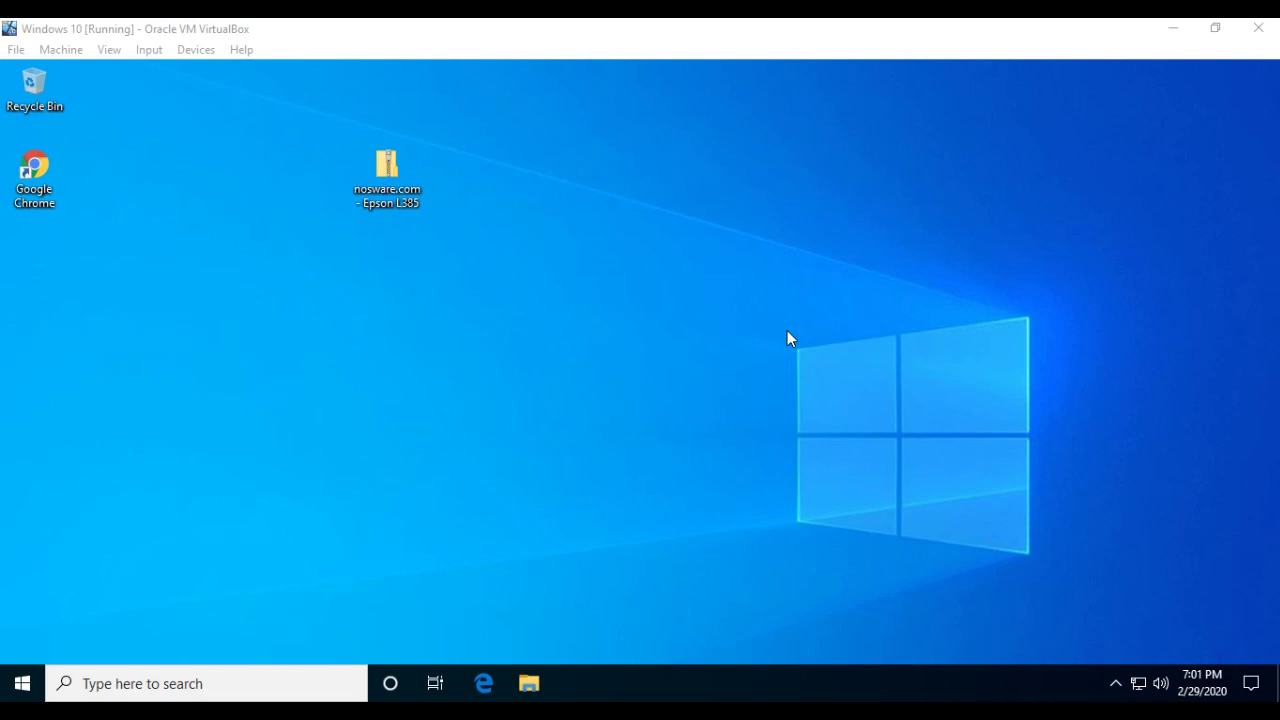
Find and open the Virus & threat protection page of Windows Security.
left_click(398, 198)
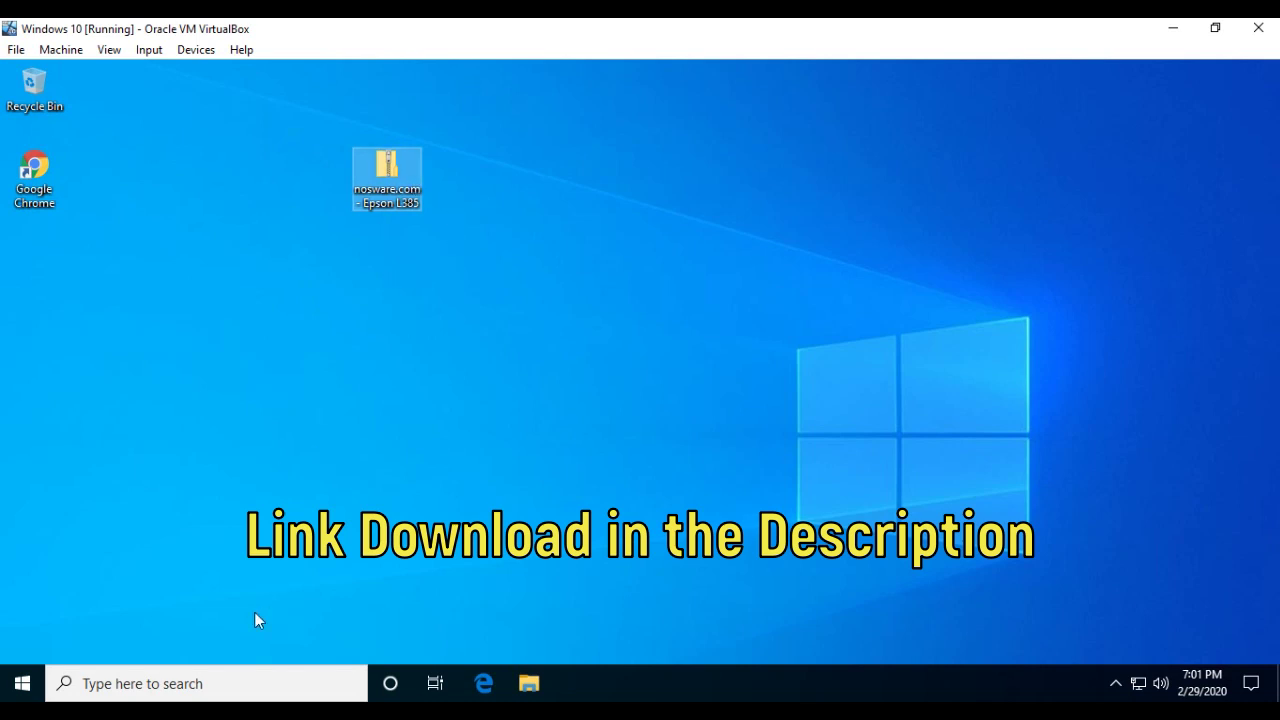
left_click(251, 672)
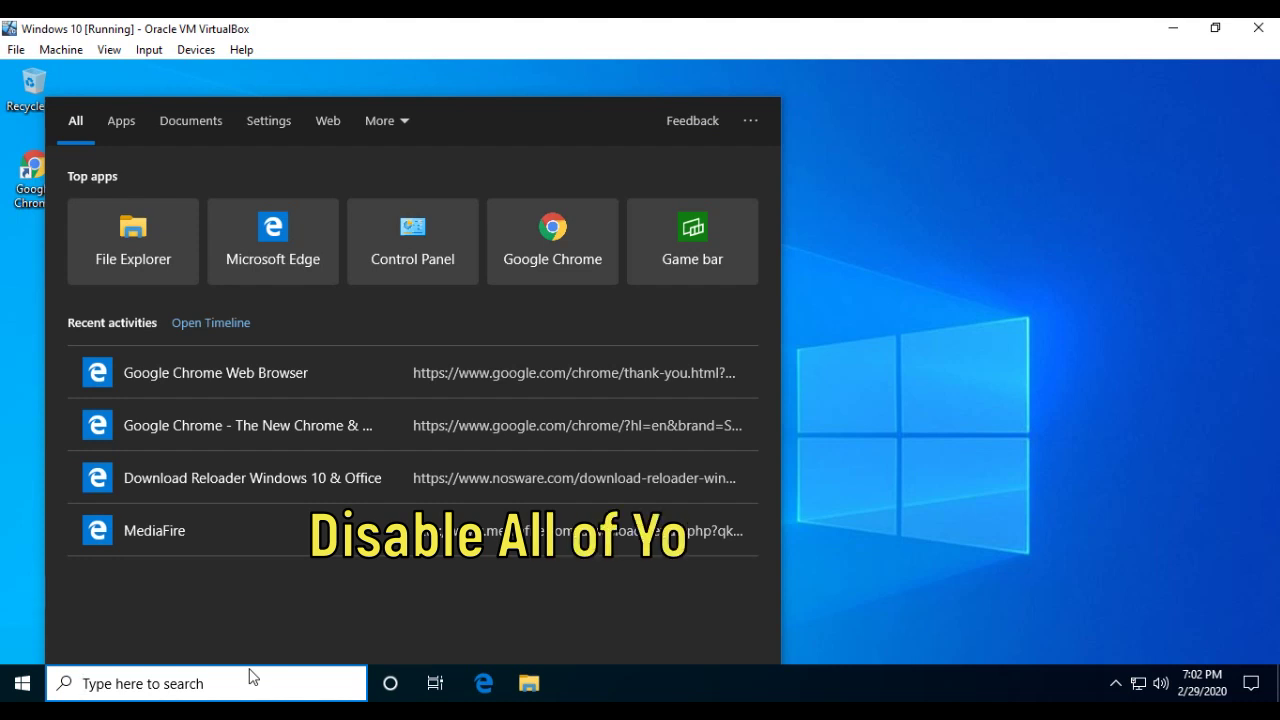
type("virus")
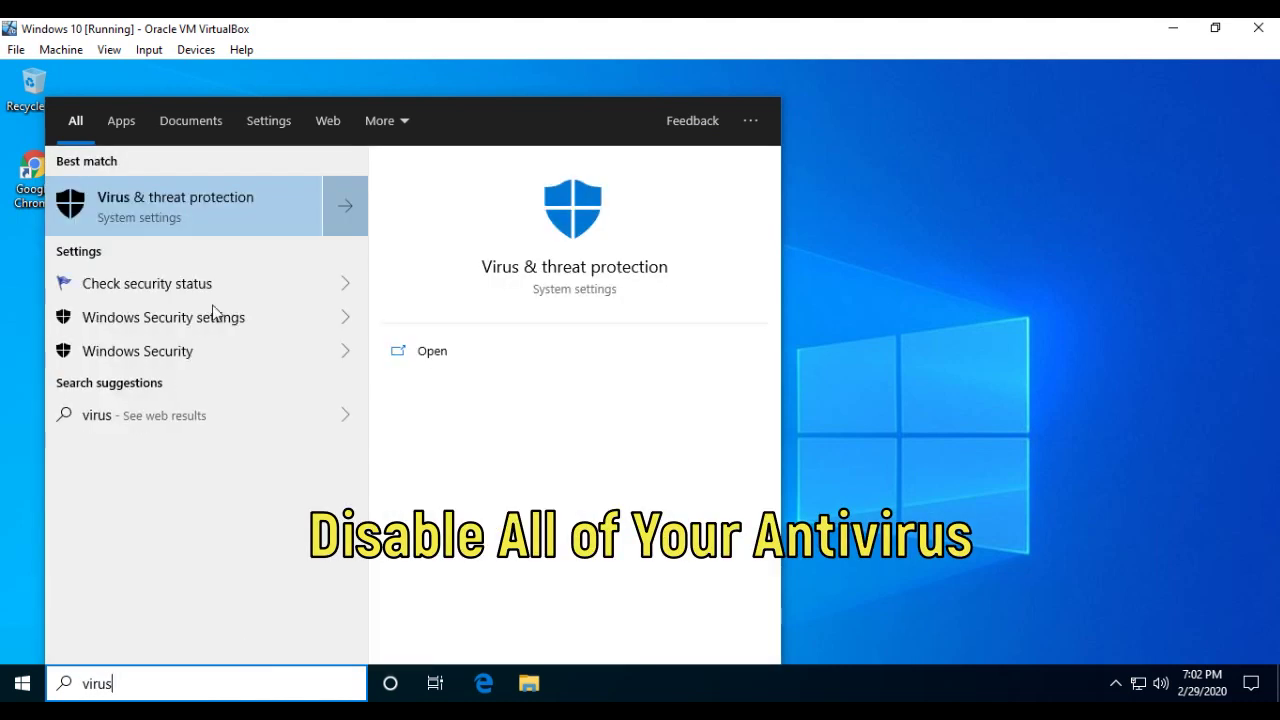
left_click(198, 211)
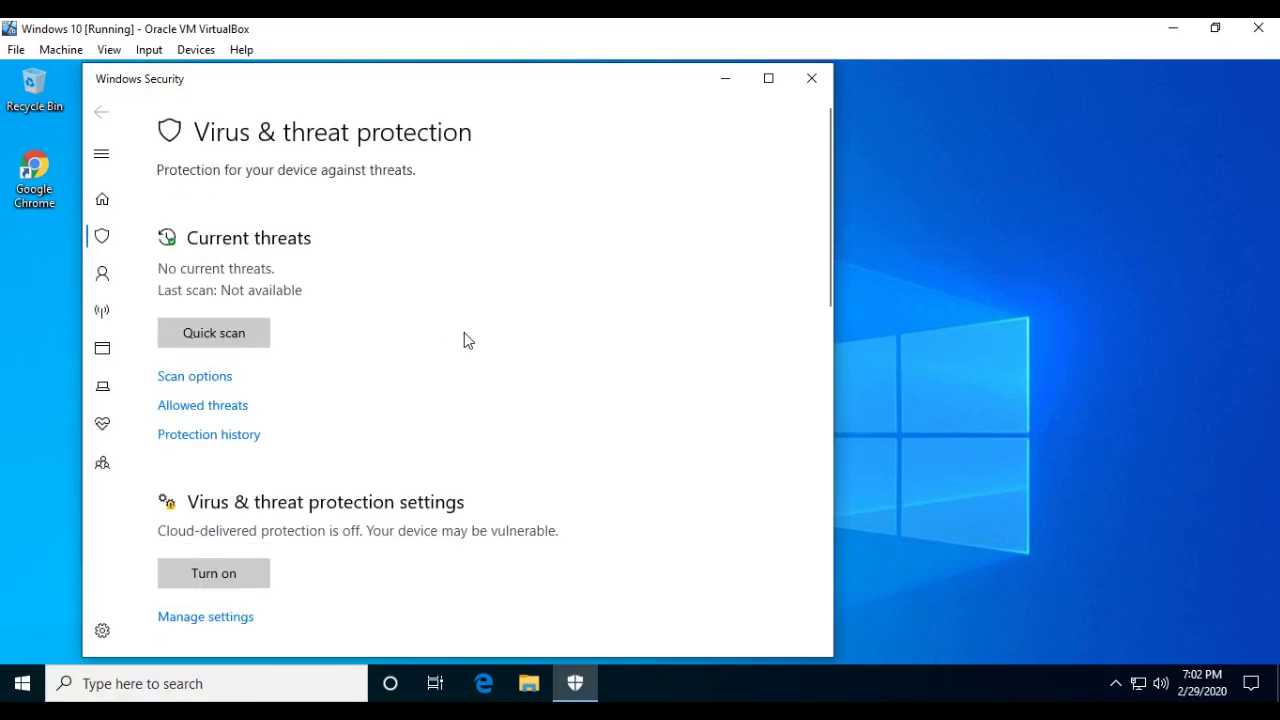
Turn off real-time protection in the Virus & threat protection settings and review the remaining protection options.
scroll(464, 341, "down", 10)
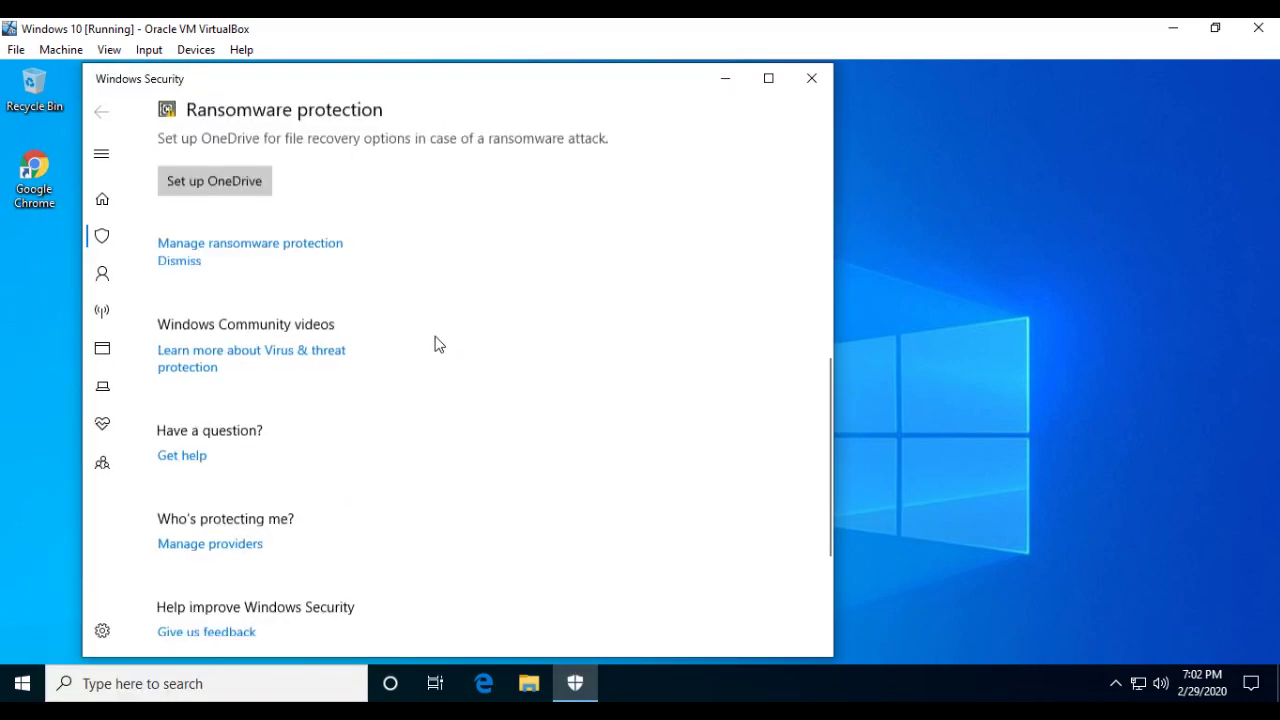
scroll(435, 344, "down", 2)
scroll(435, 344, "up", 10)
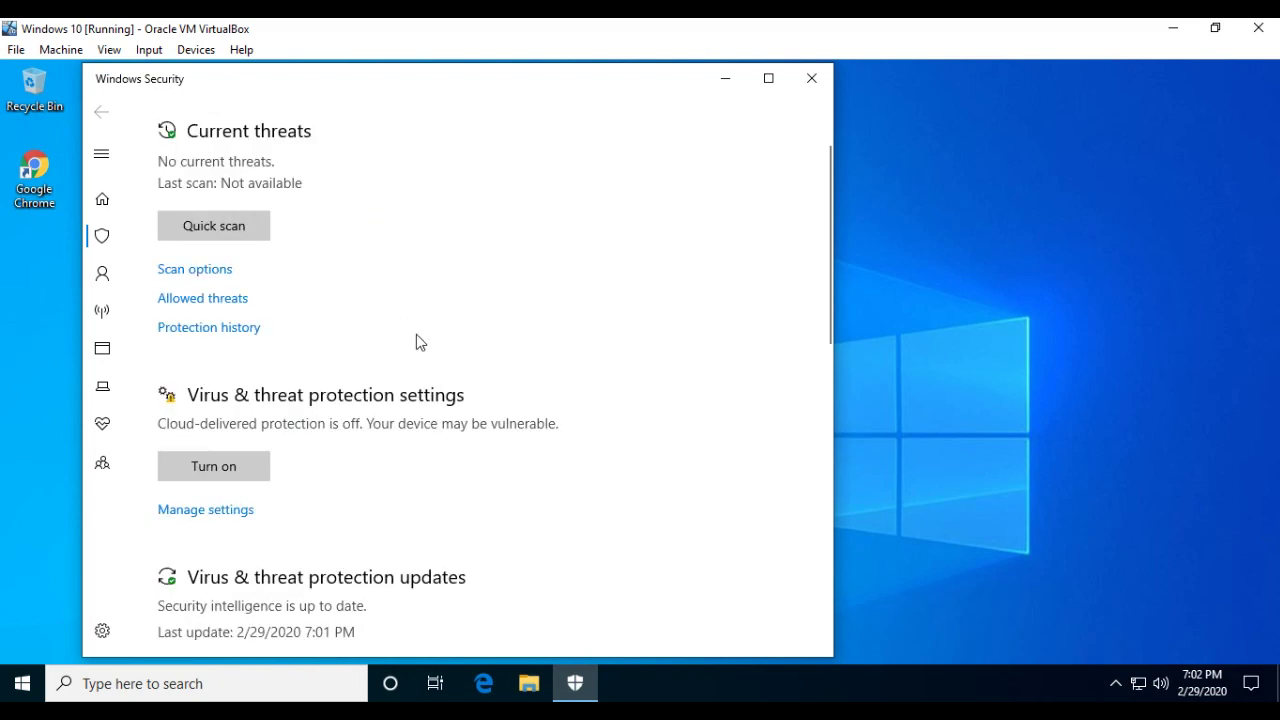
left_click(215, 512)
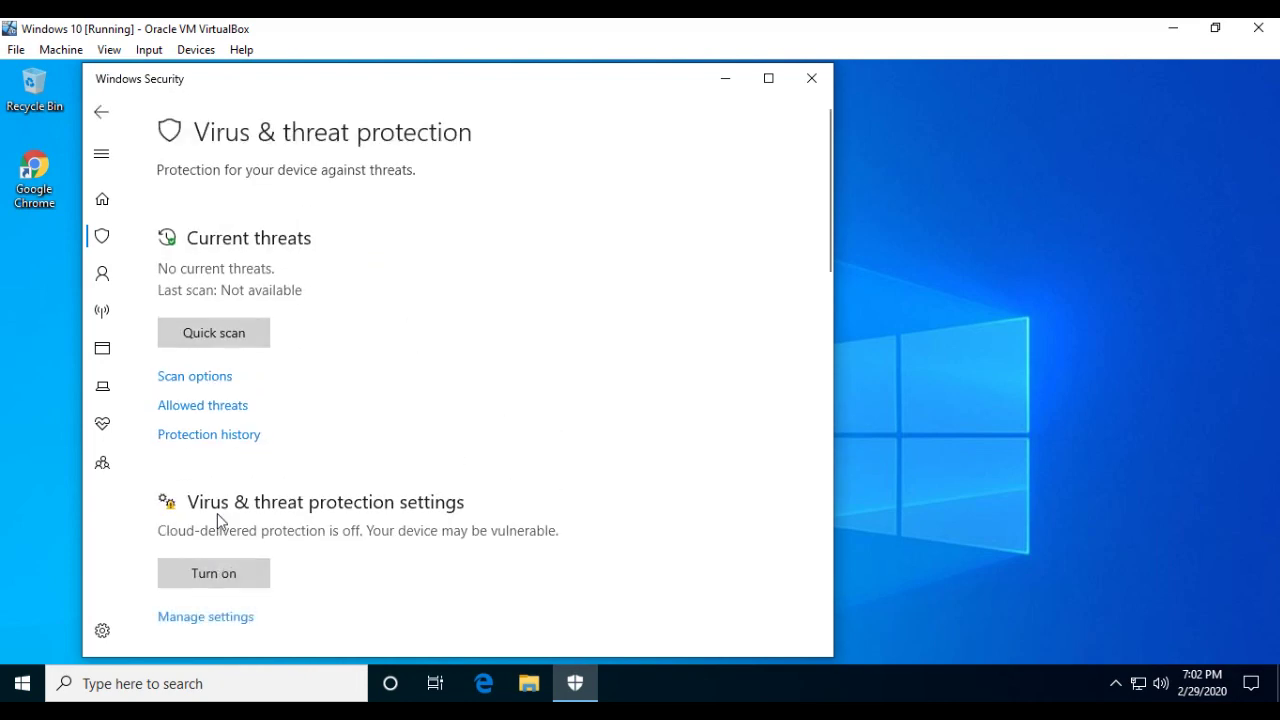
left_click(186, 366)
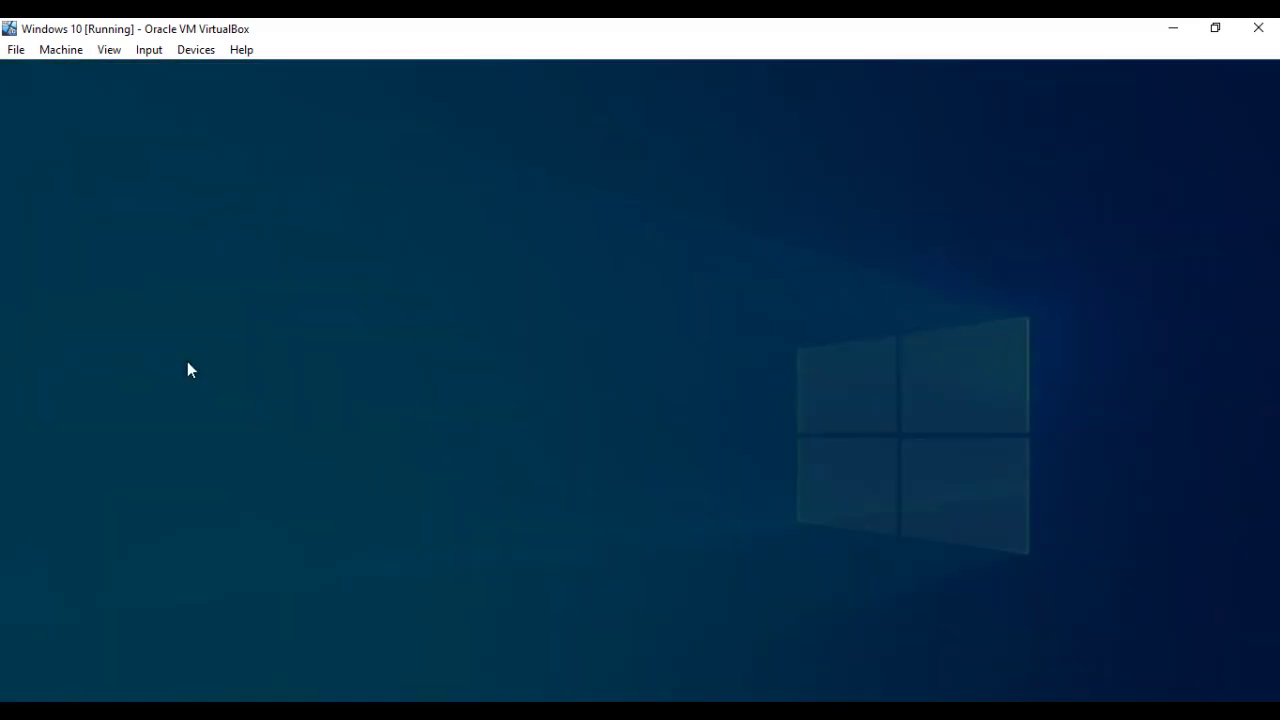
left_click(526, 494)
scroll(435, 445, "down", 5)
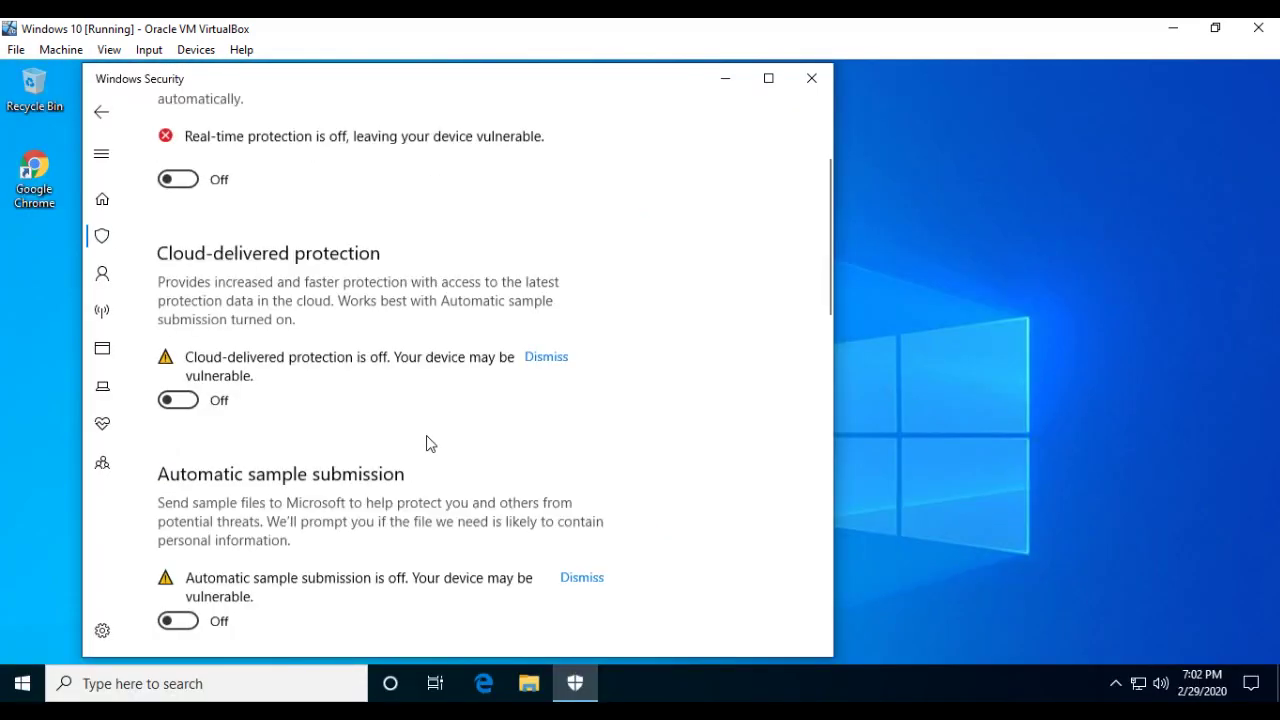
scroll(428, 443, "down", 5)
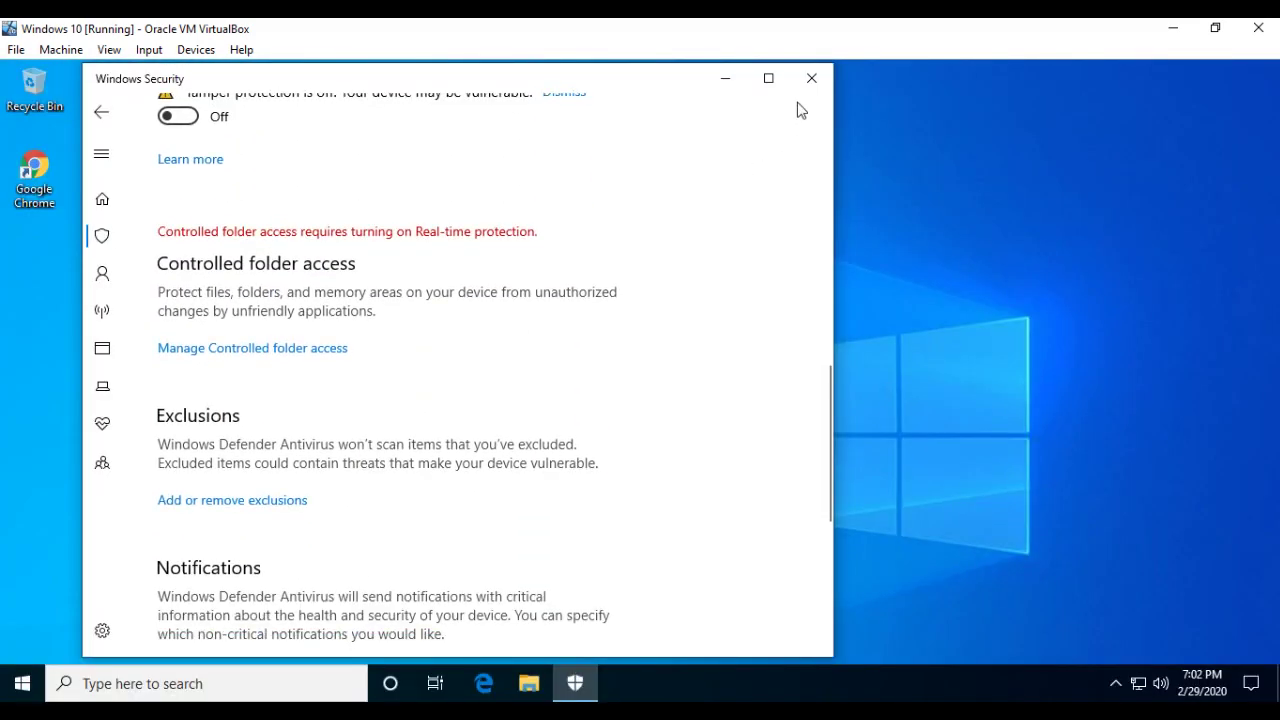
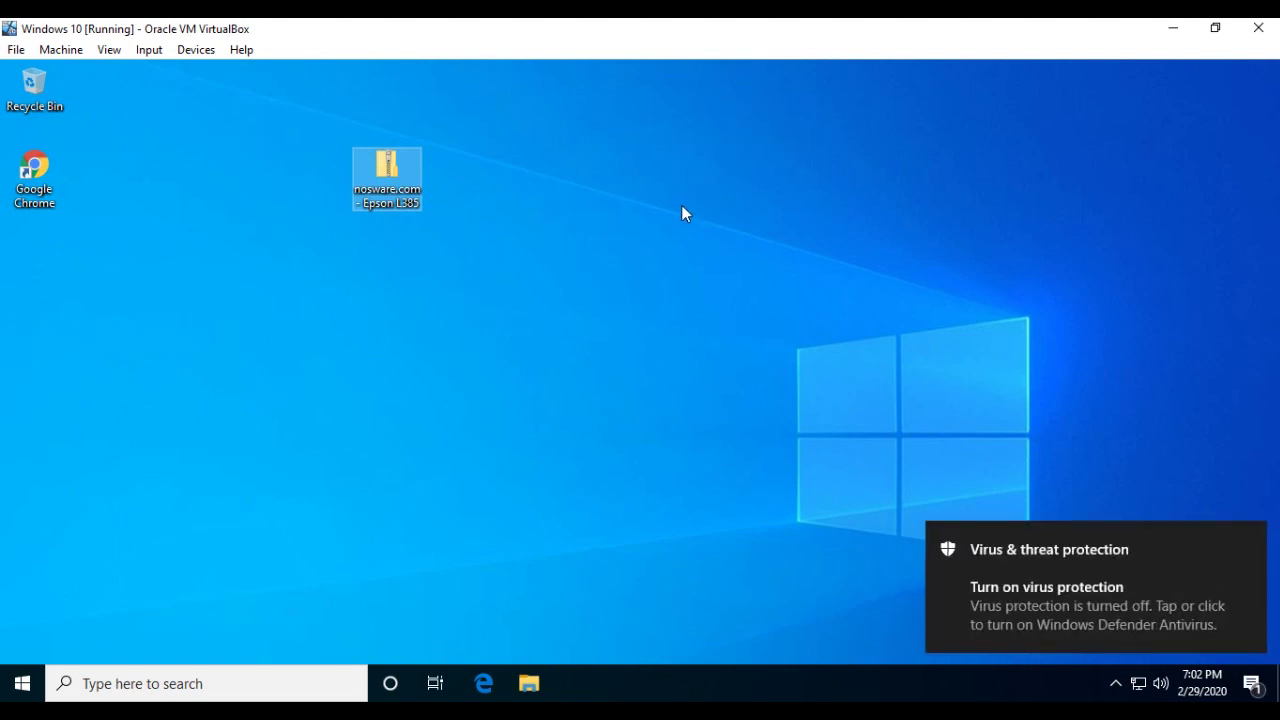
Extract the "nosware.com - Epson L385" archive on the desktop and open the inner folder of the extracted files.
right_click(380, 189)
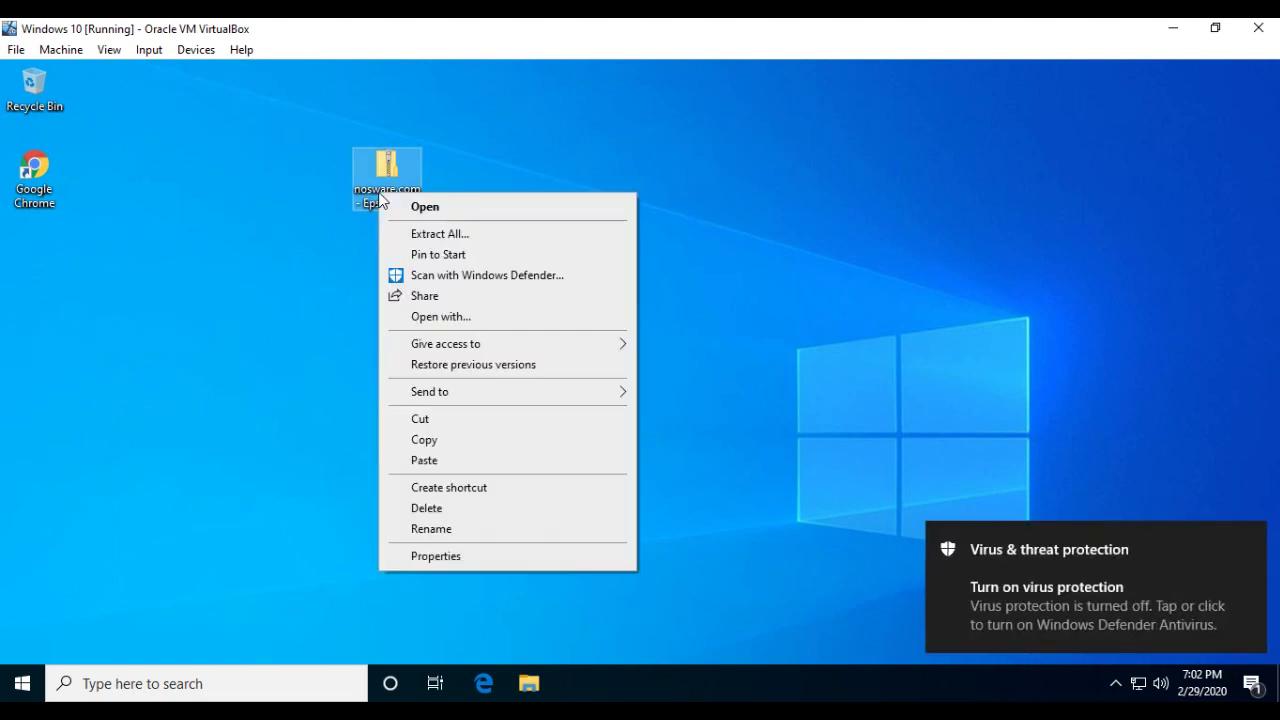
left_click(434, 234)
left_click(784, 551)
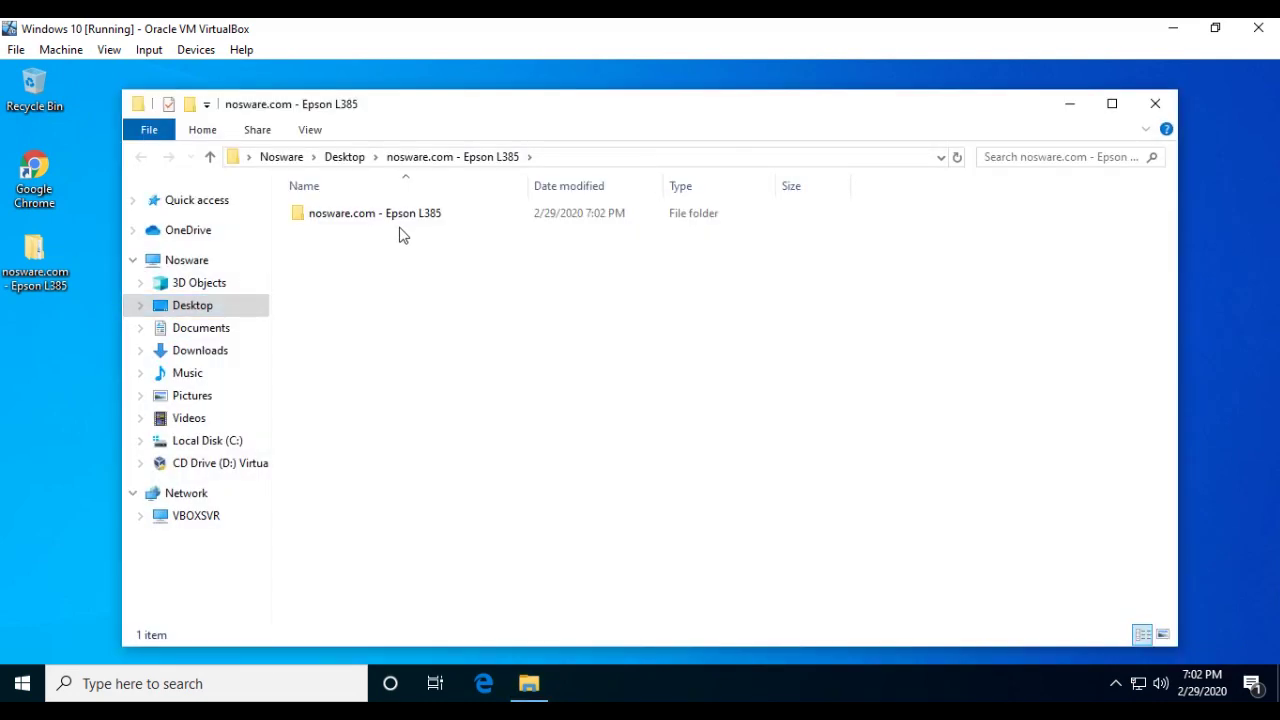
left_click(405, 228)
double_click(405, 228)
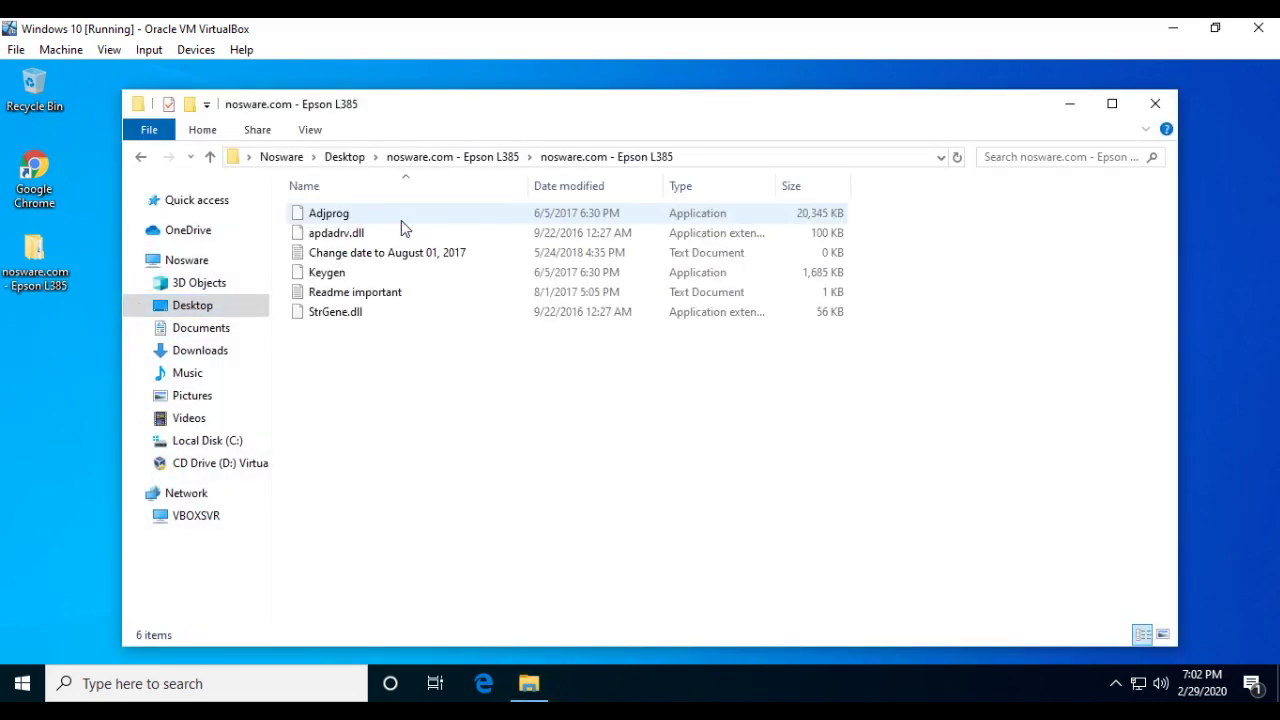
Open the "Readme important" file, highlight the instruction to change the date to August 01, 2017, and minimize the windows.
left_click(410, 292)
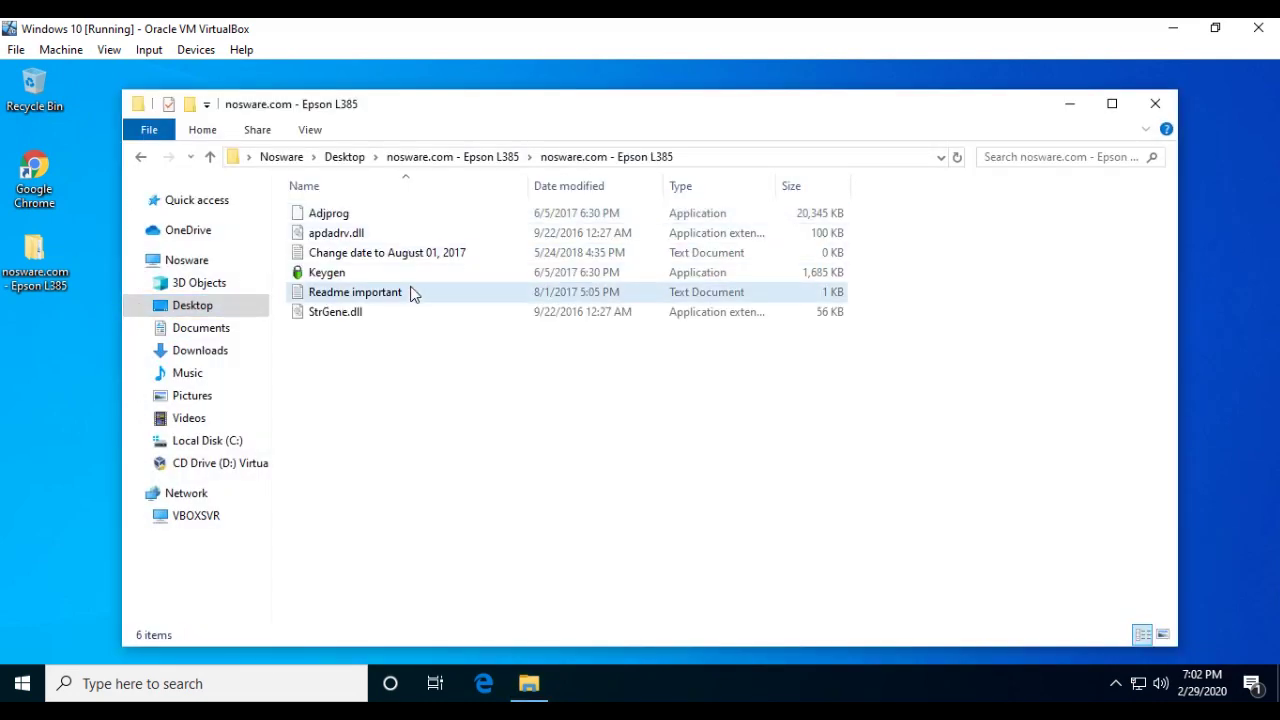
double_click(414, 292)
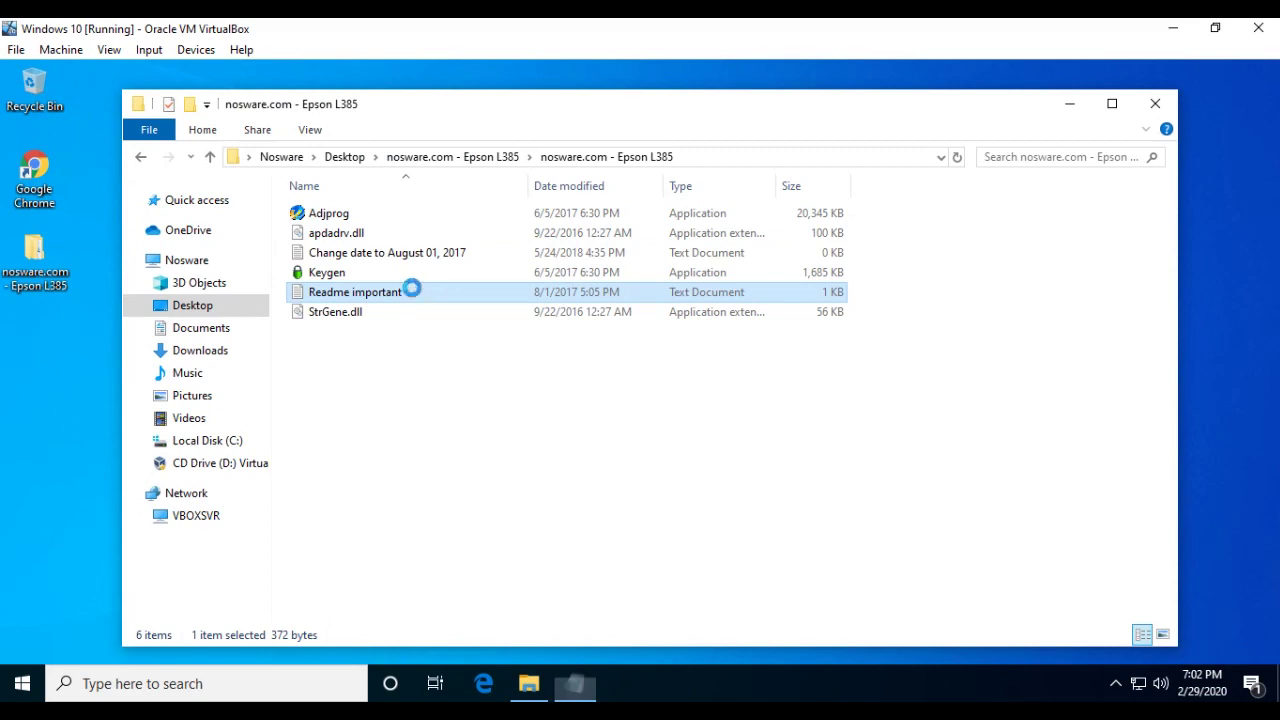
left_click_drag(780, 206, 1076, 239)
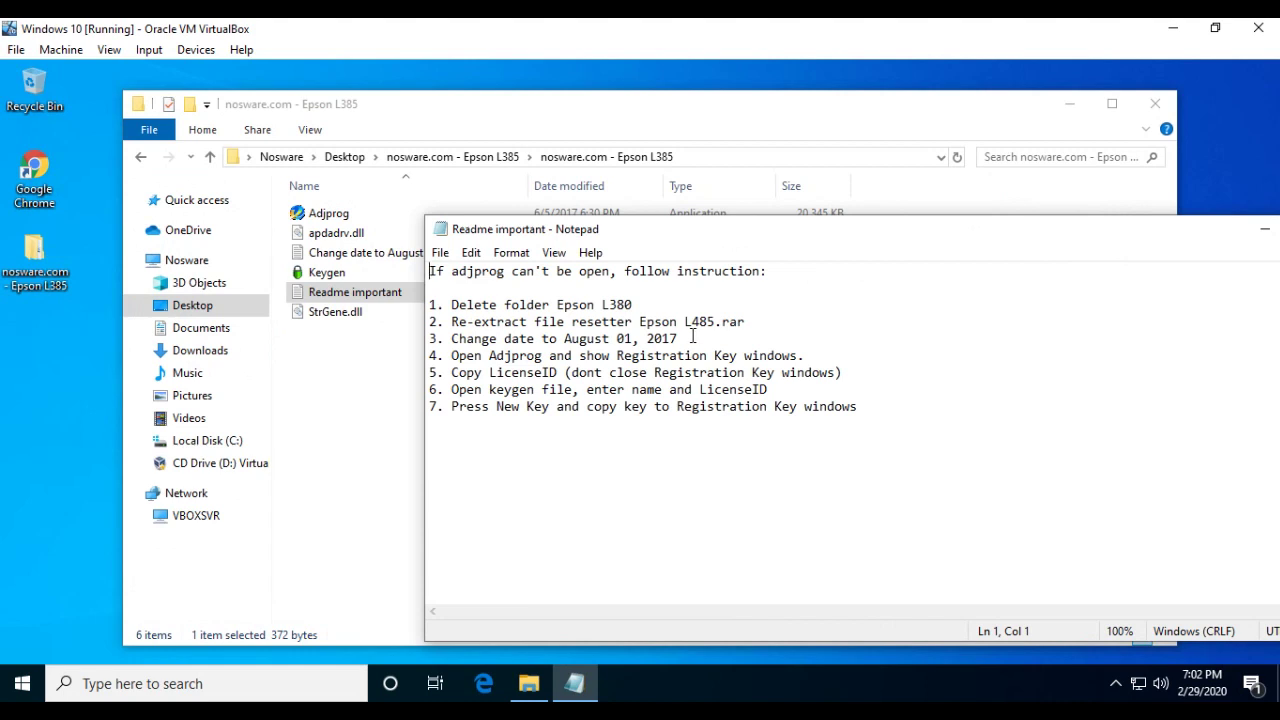
left_click_drag(693, 337, 451, 339)
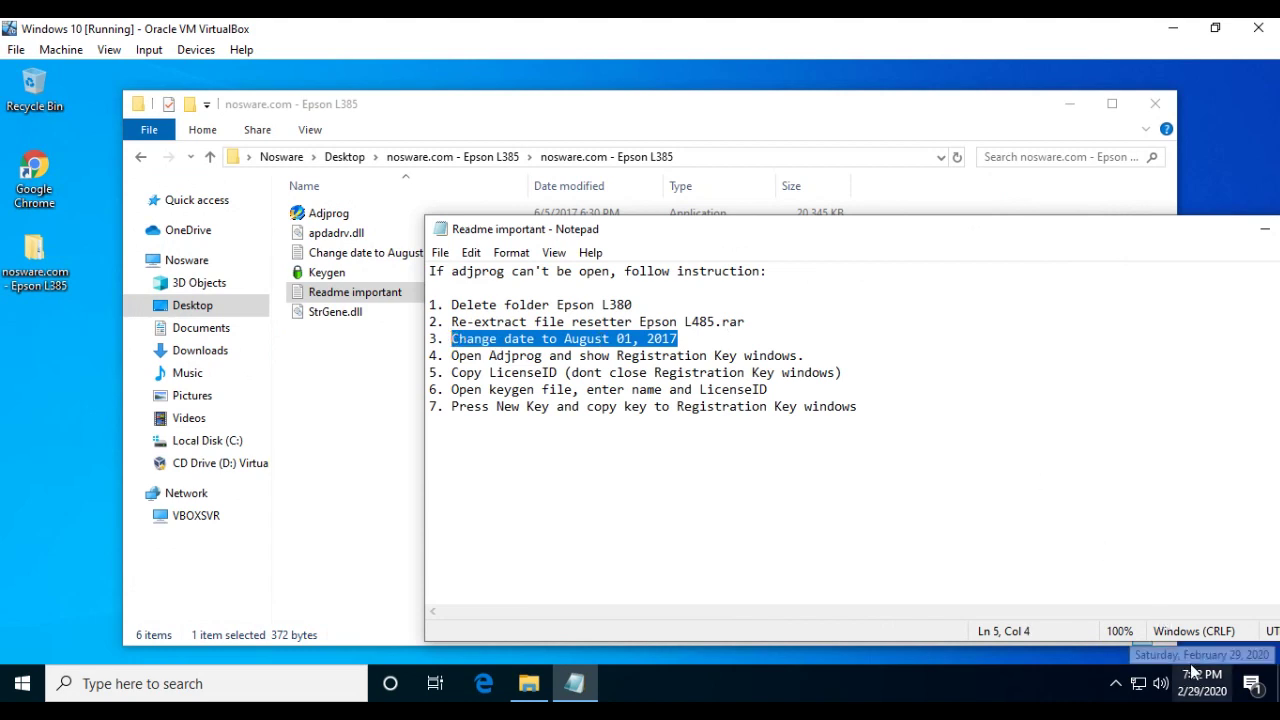
left_click(1258, 238)
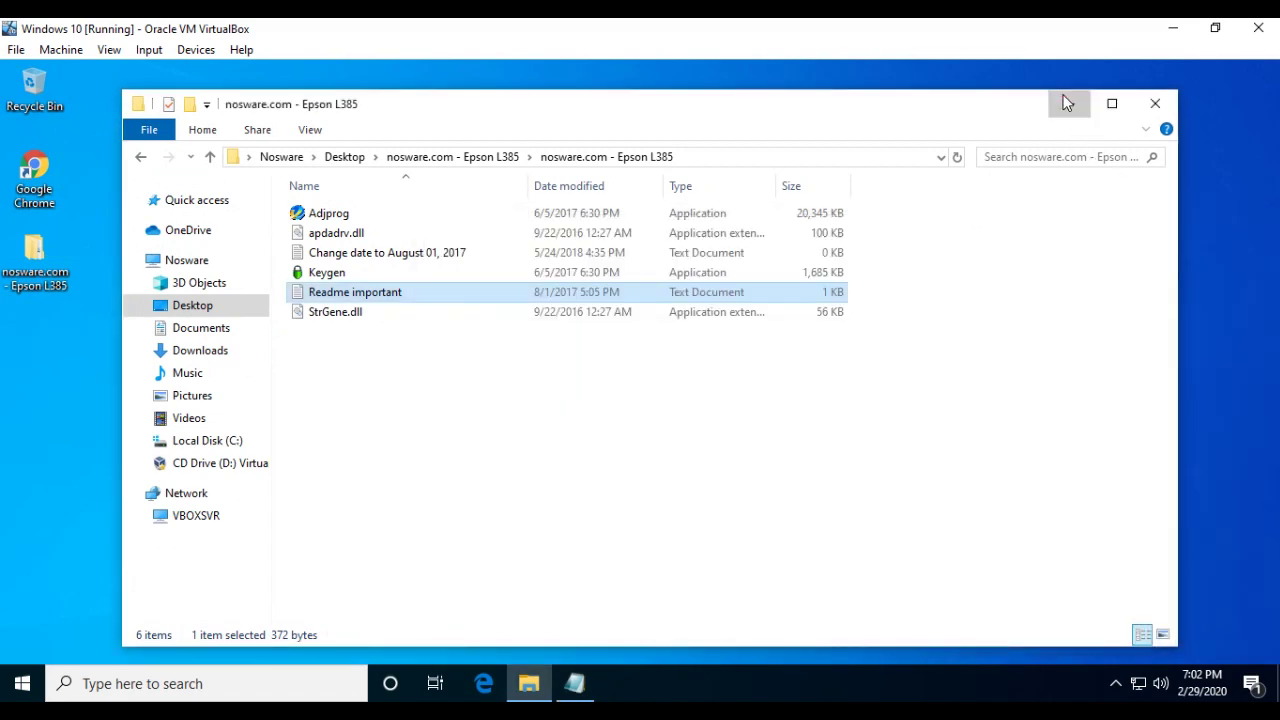
left_click(1069, 103)
Open the Windows date and time settings and turn off setting the time automatically.
right_click(1215, 680)
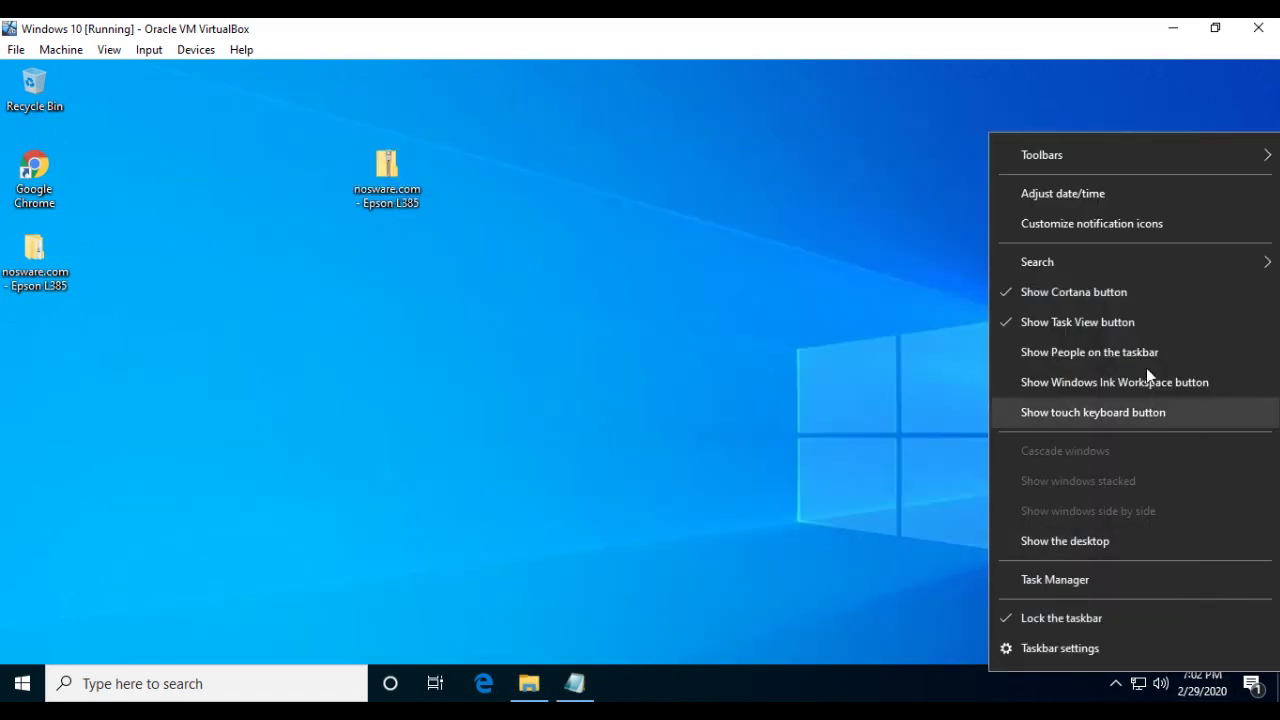
left_click(1117, 204)
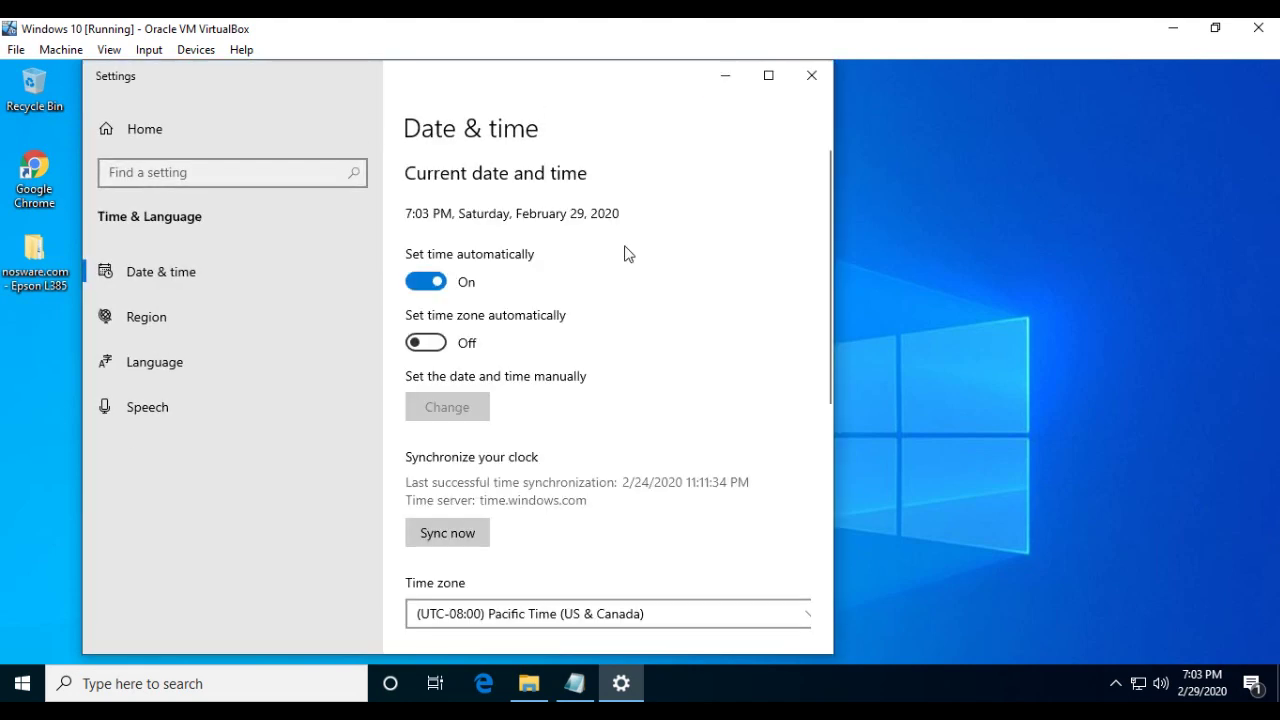
left_click(428, 287)
Open the Control Panel's Date and Time dialog by way of the additional date, time and regional settings.
scroll(601, 301, "down", 5)
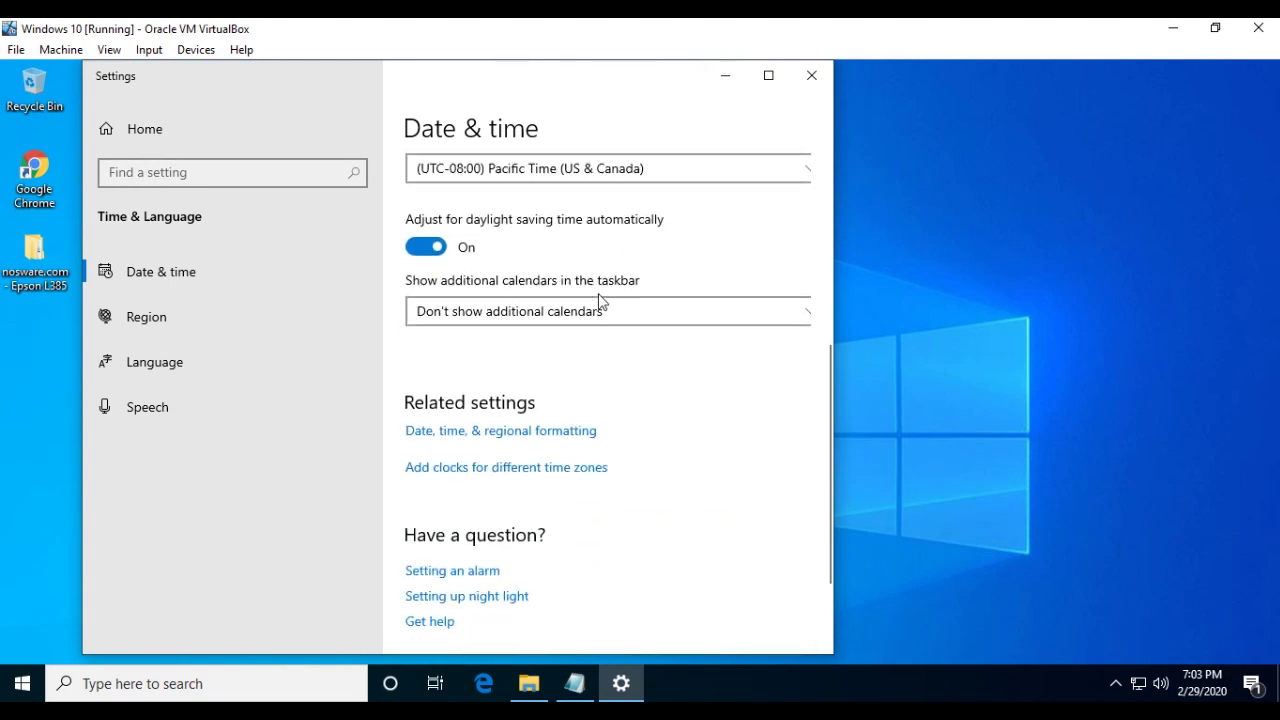
scroll(471, 343, "down", 2)
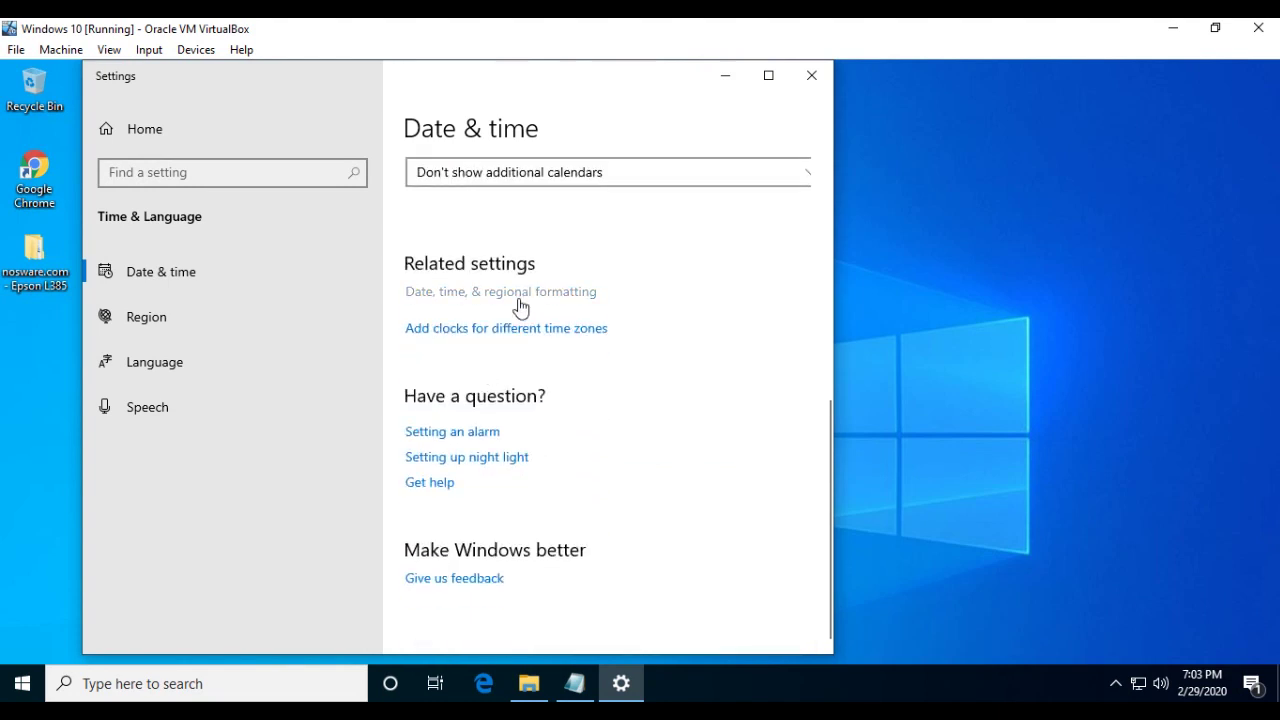
left_click(519, 300)
scroll(519, 301, "down", 1)
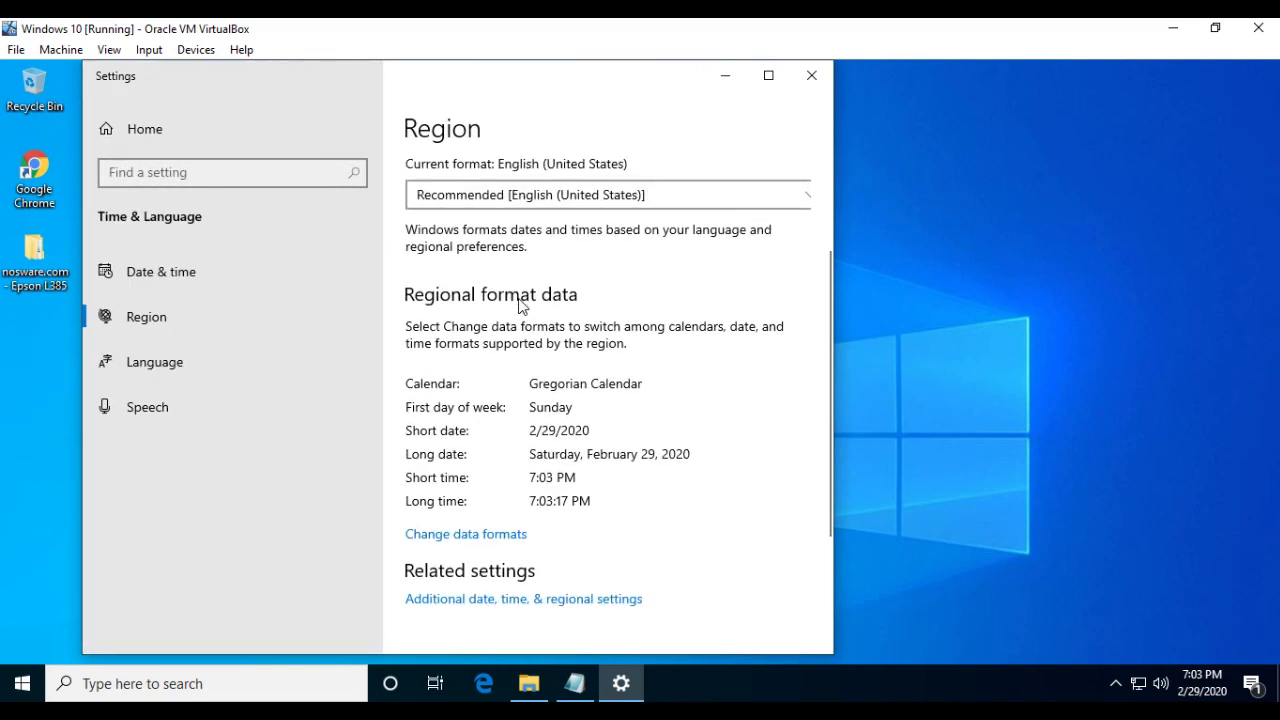
scroll(519, 307, "down", 2)
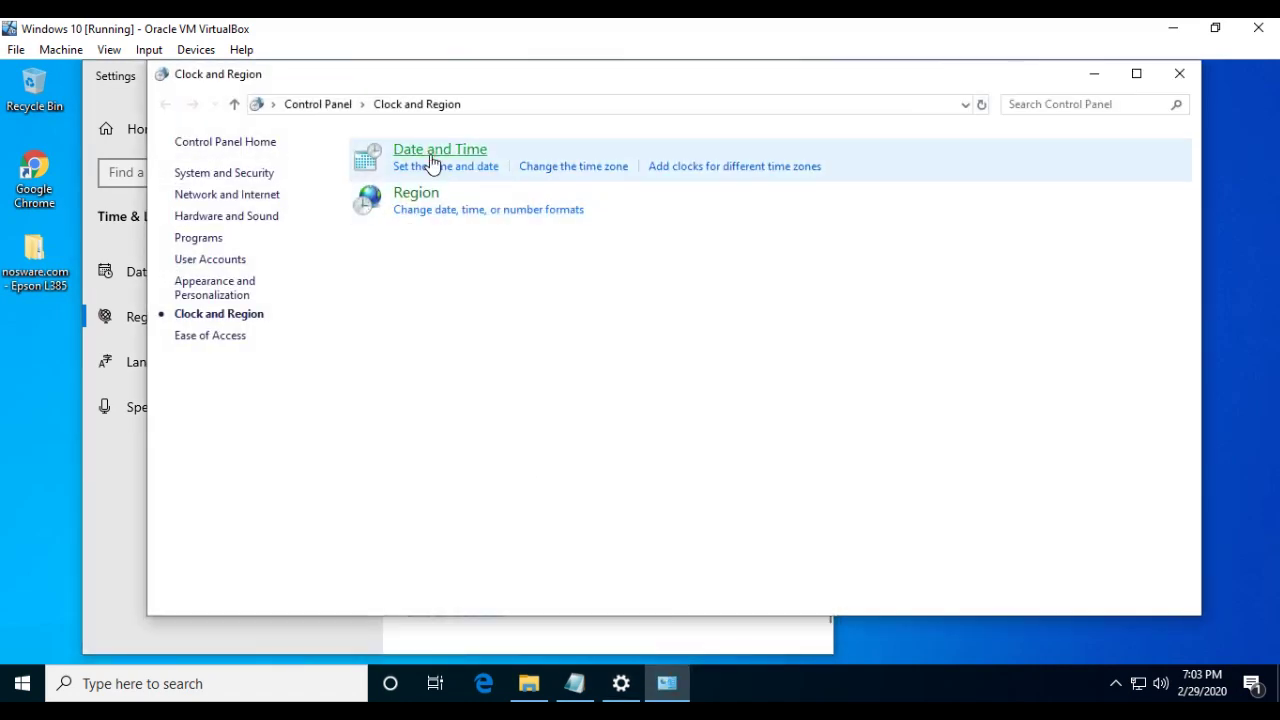
left_click(432, 160)
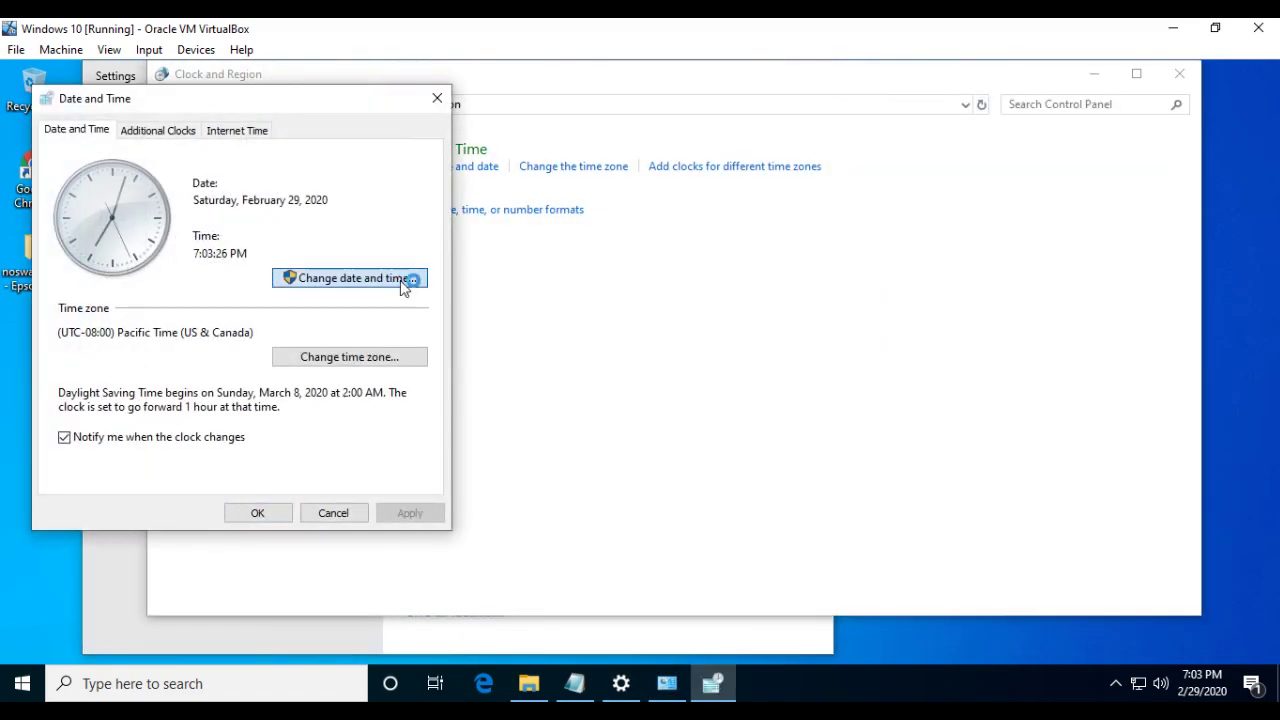
Set the system date to August 1, 2017, and close the Control Panel and Settings windows.
left_click(403, 282)
left_click(96, 226)
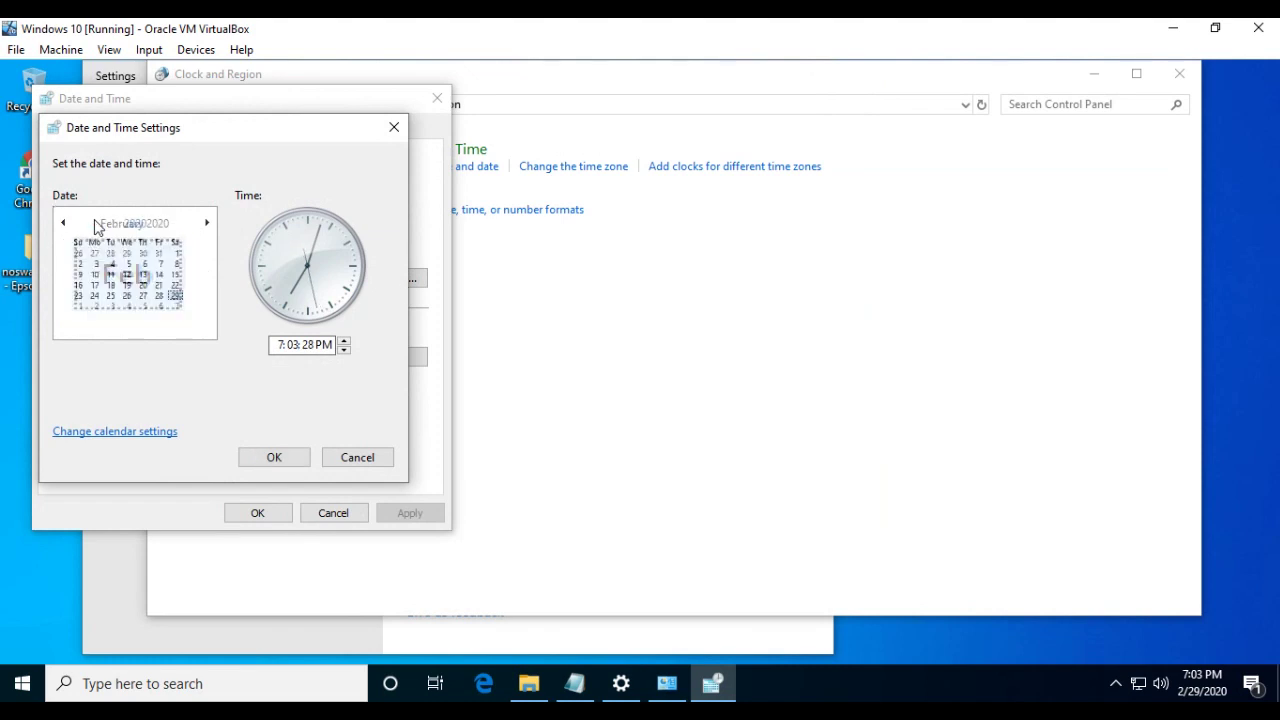
left_click(66, 223)
left_click(66, 223)
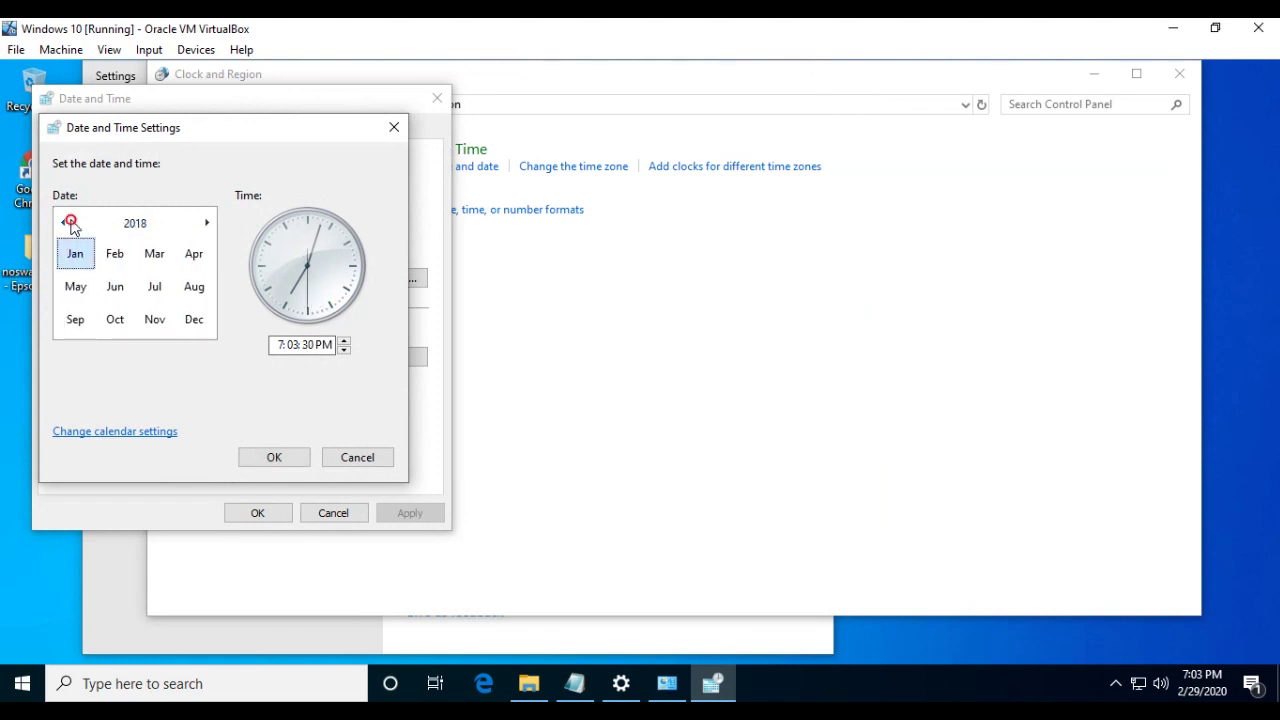
left_click(66, 223)
left_click(196, 289)
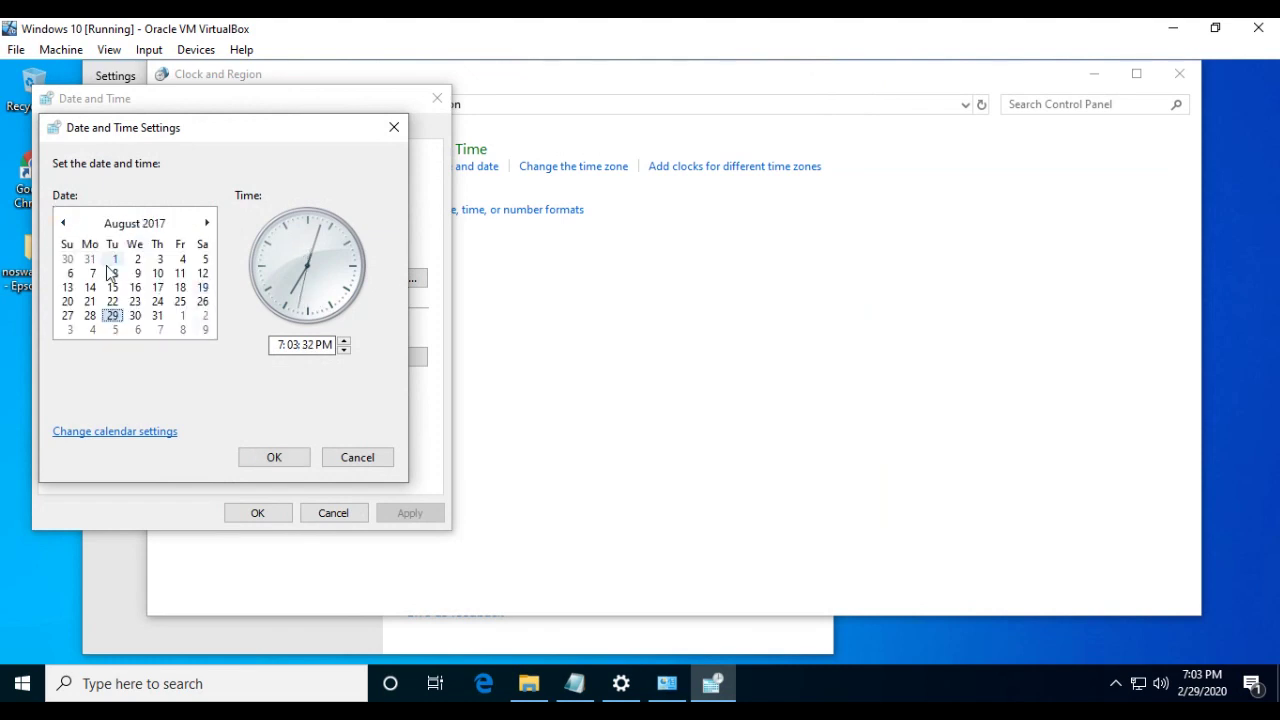
left_click(272, 458)
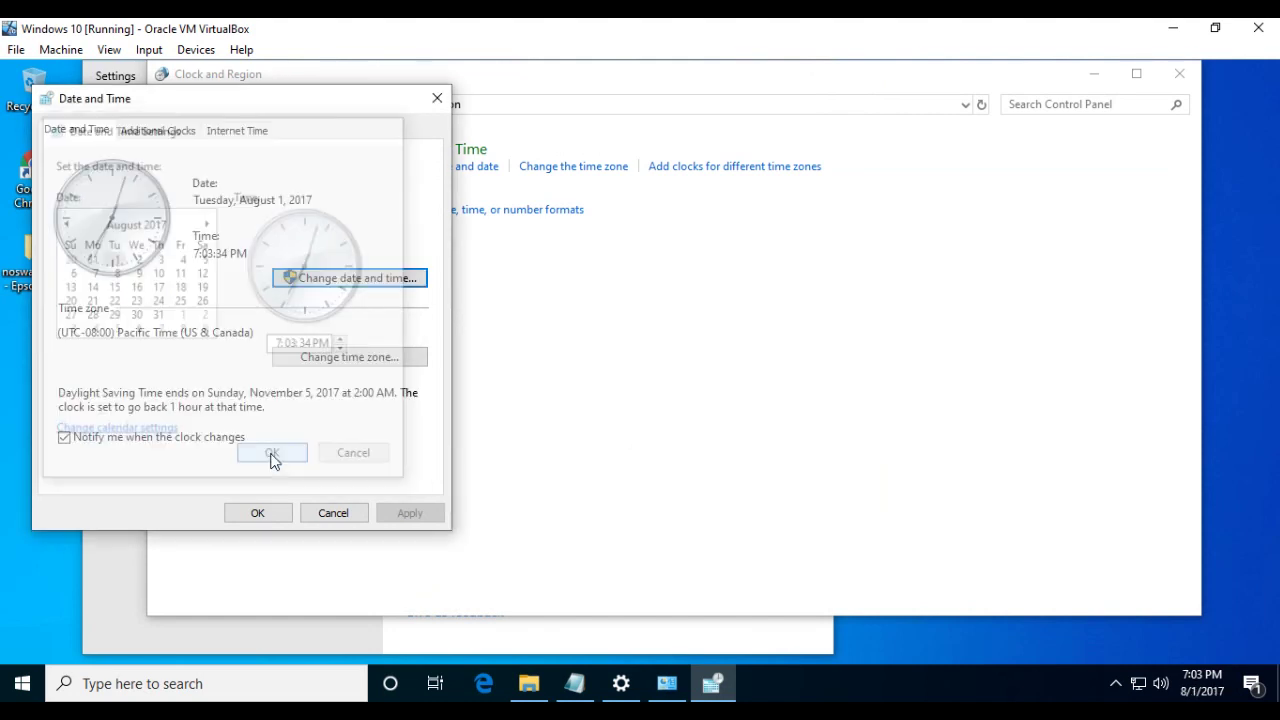
left_click(258, 515)
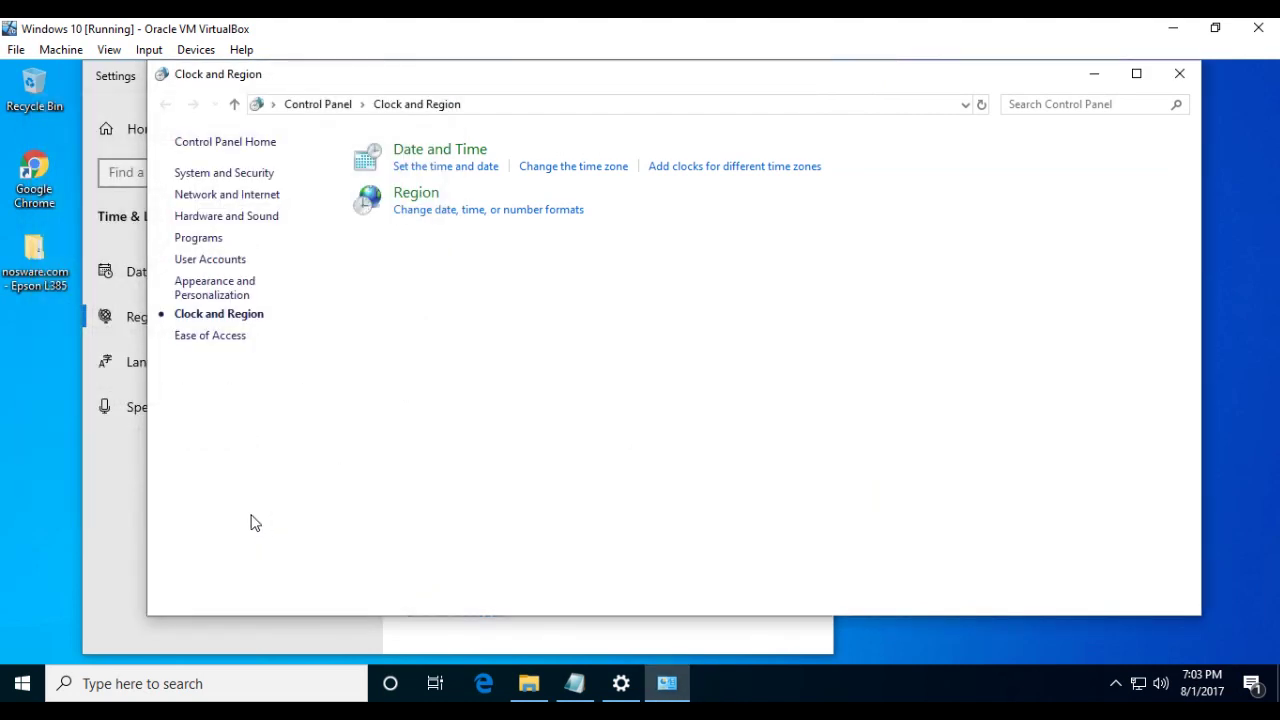
left_click(1181, 78)
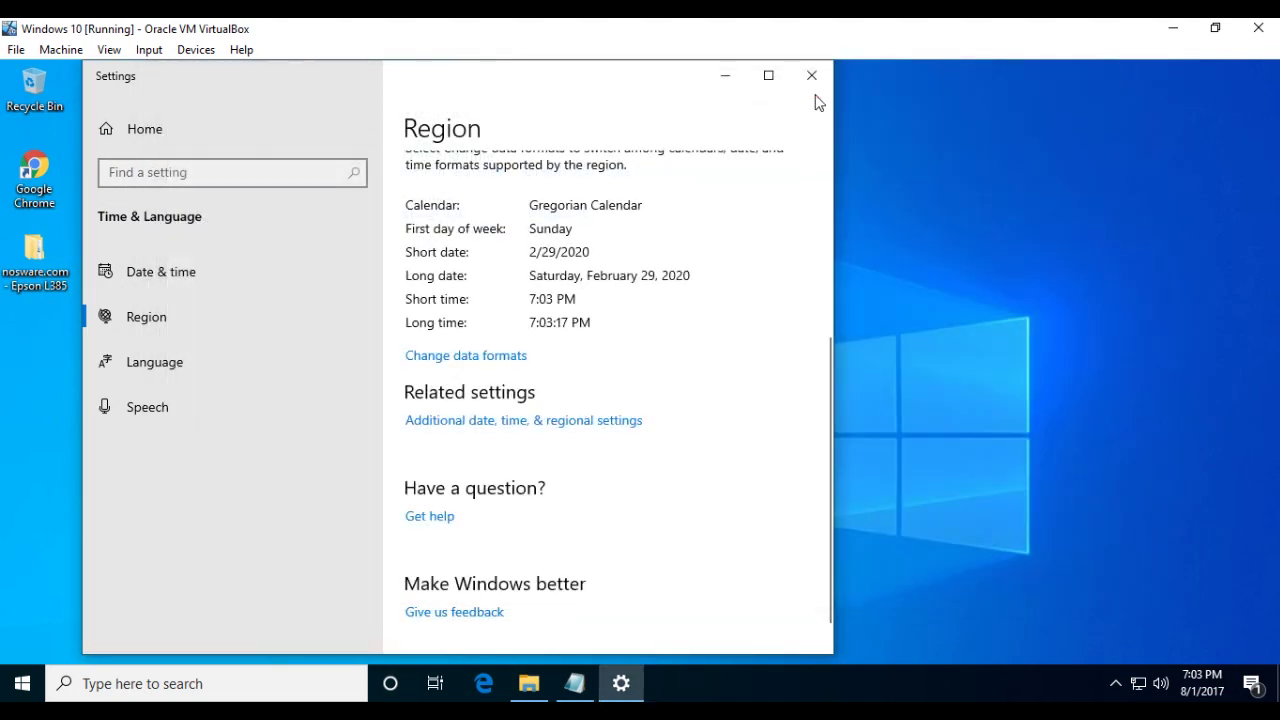
left_click(816, 80)
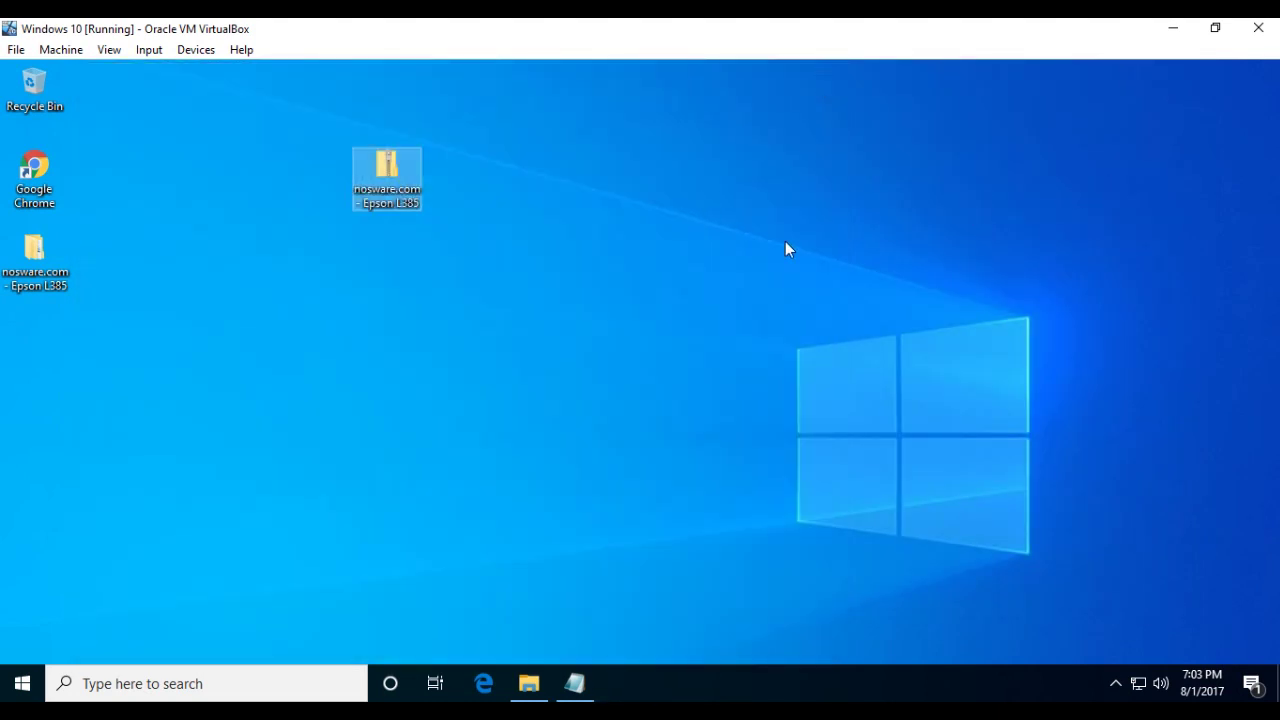
Bring the readme back up and highlight the instruction to open Adjprog and show the Registration Key window.
left_click(575, 683)
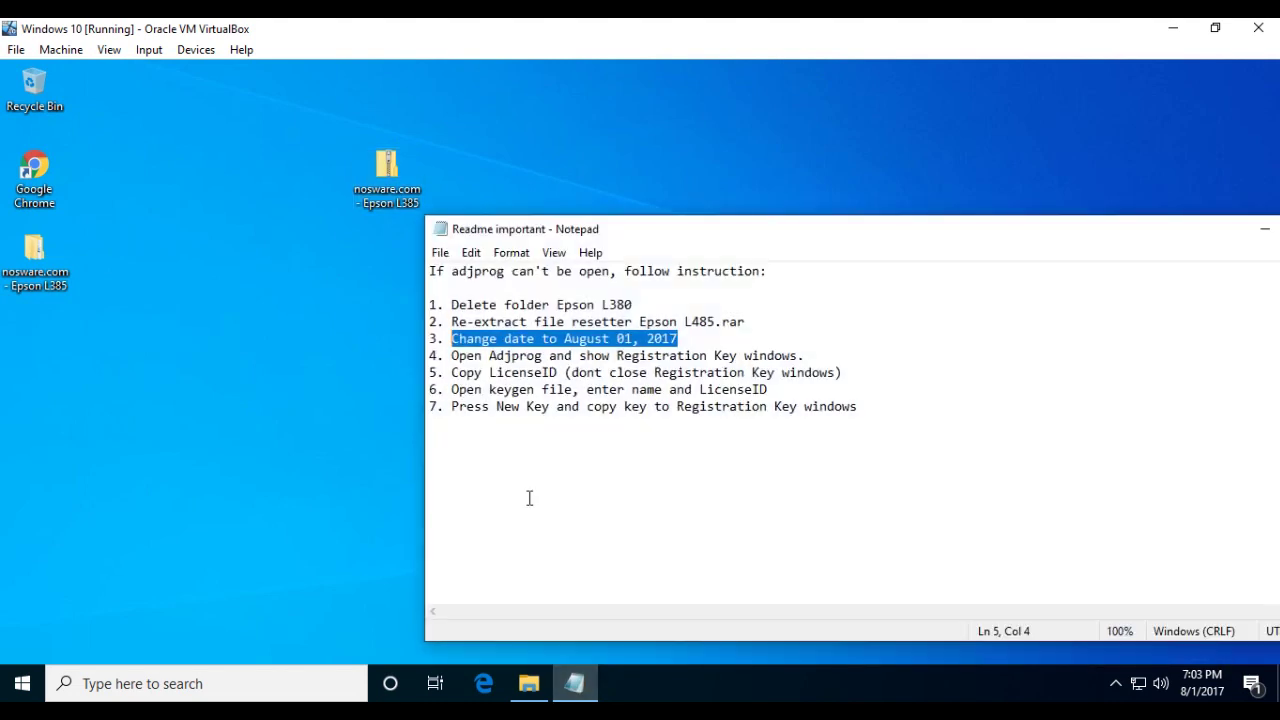
left_click_drag(812, 355, 455, 355)
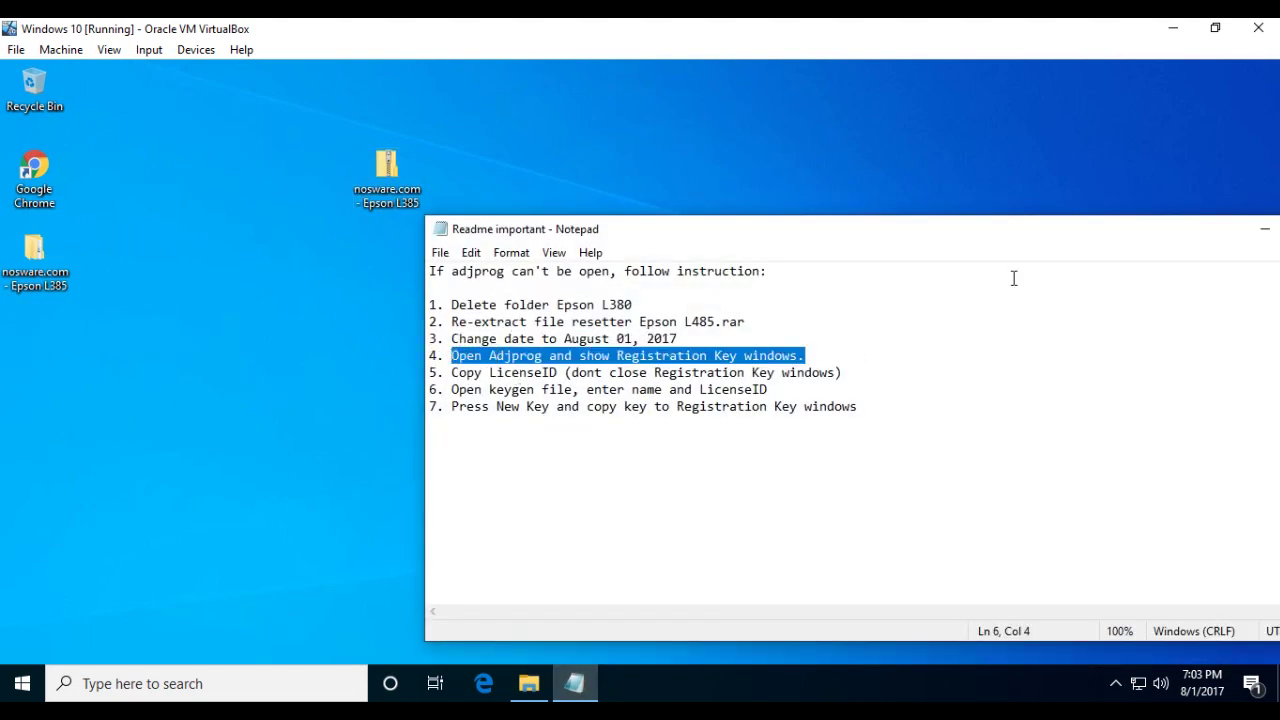
Minimize the readme and bring the already open extracted nosware.com - Epson L385 folder window to the front, closing the duplicate window.
left_click_drag(1100, 238, 789, 222)
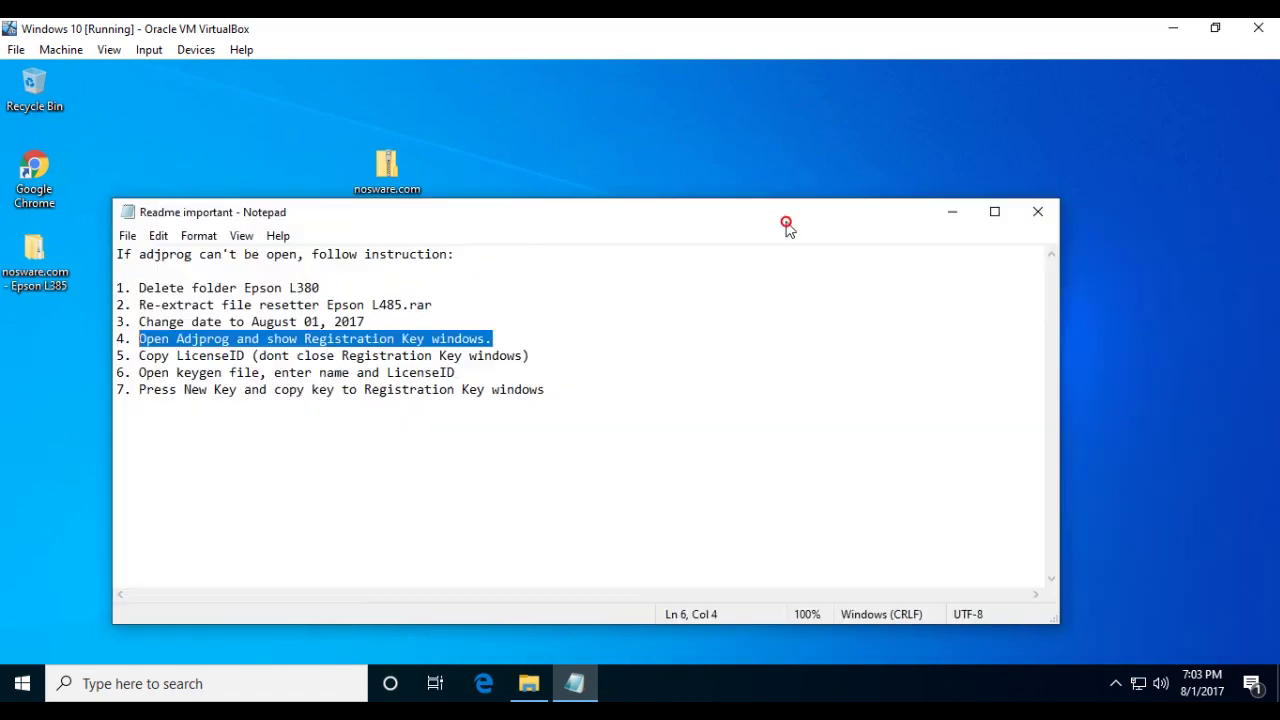
left_click(937, 211)
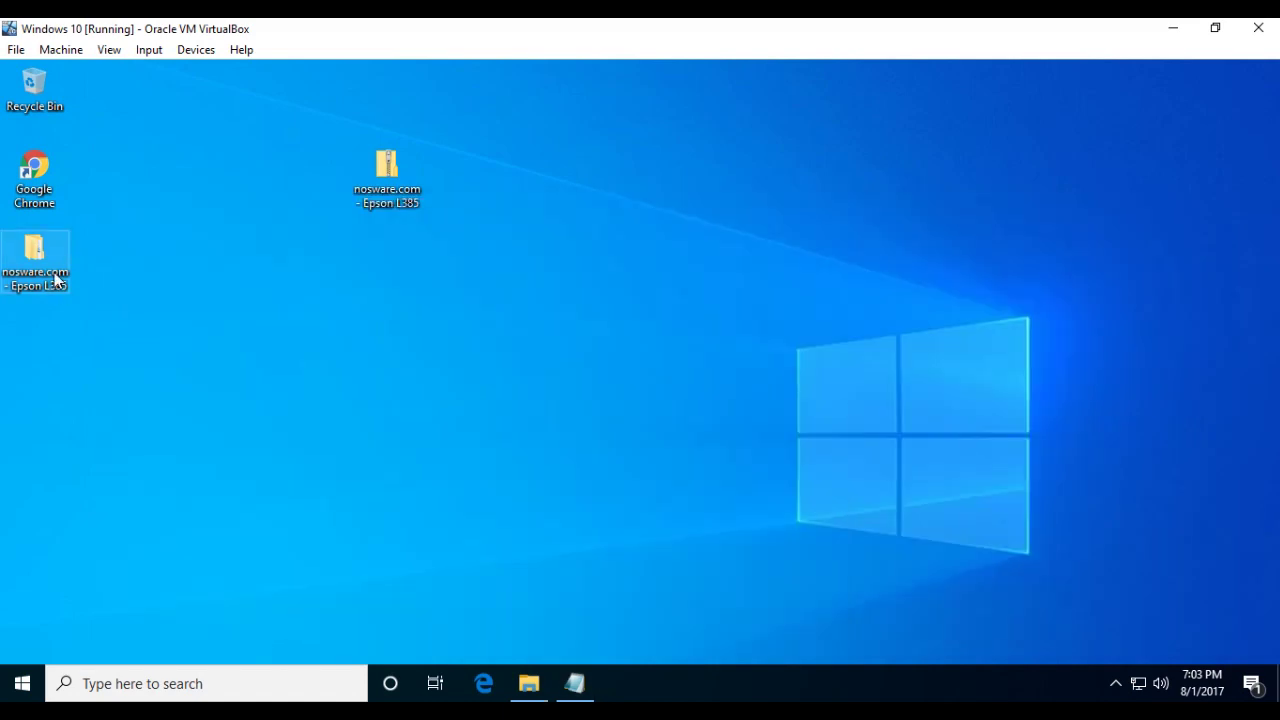
double_click(54, 272)
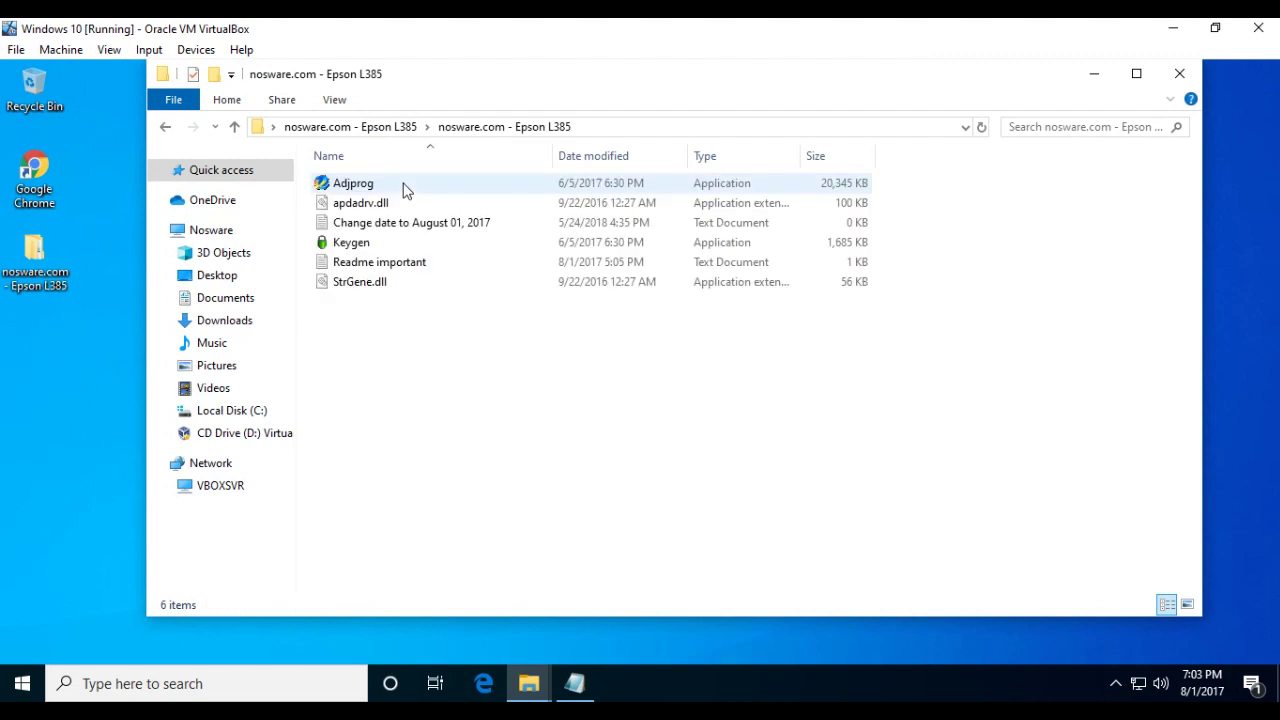
left_click(406, 189)
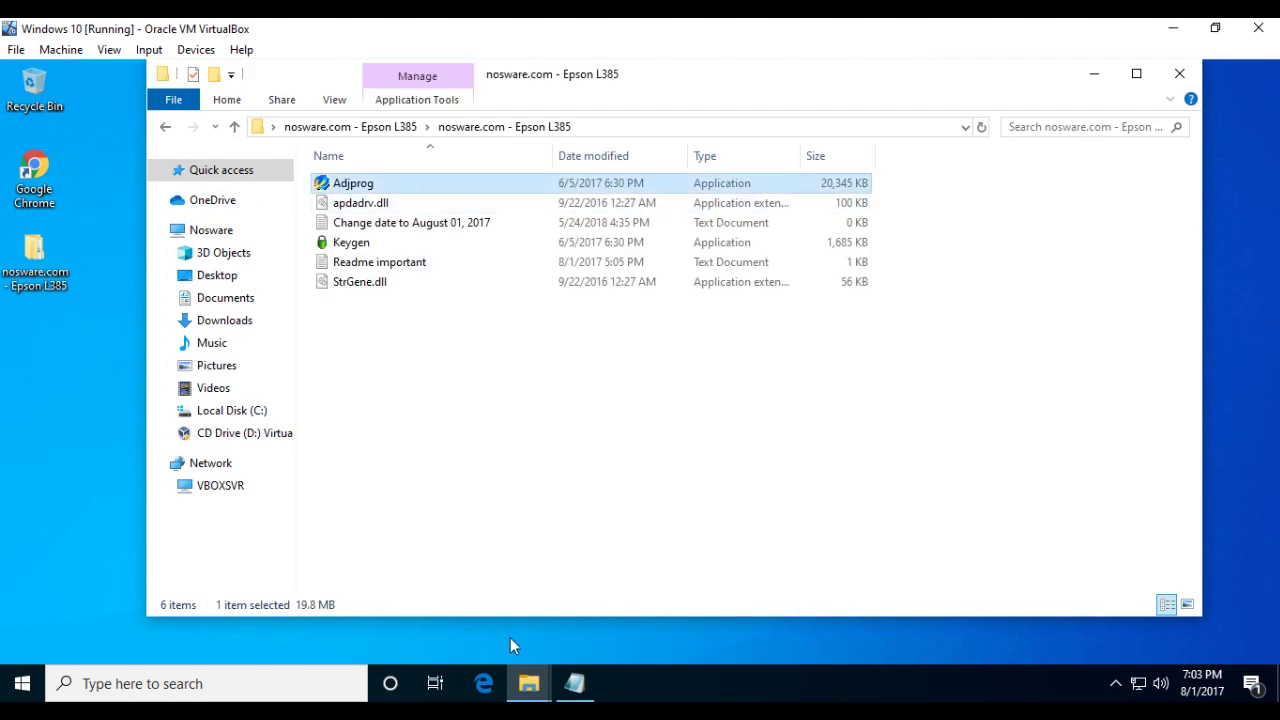
mouse_move(529, 683)
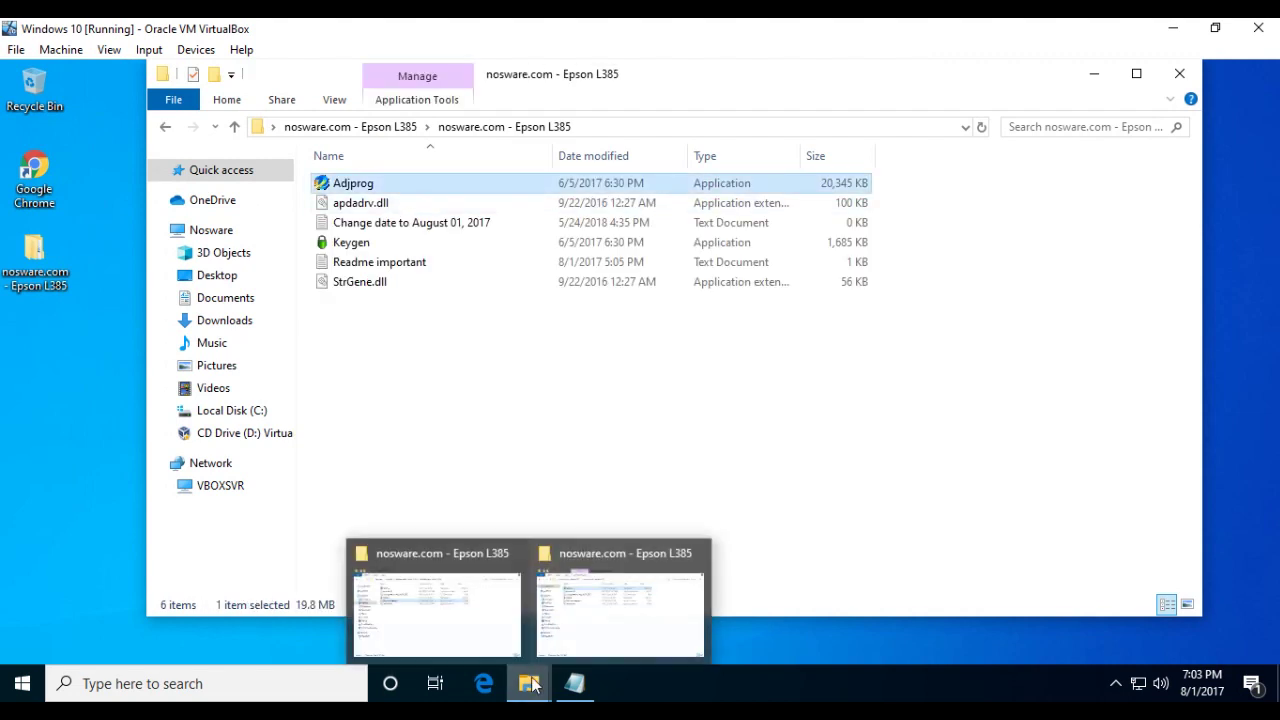
left_click(697, 558)
left_click(534, 603)
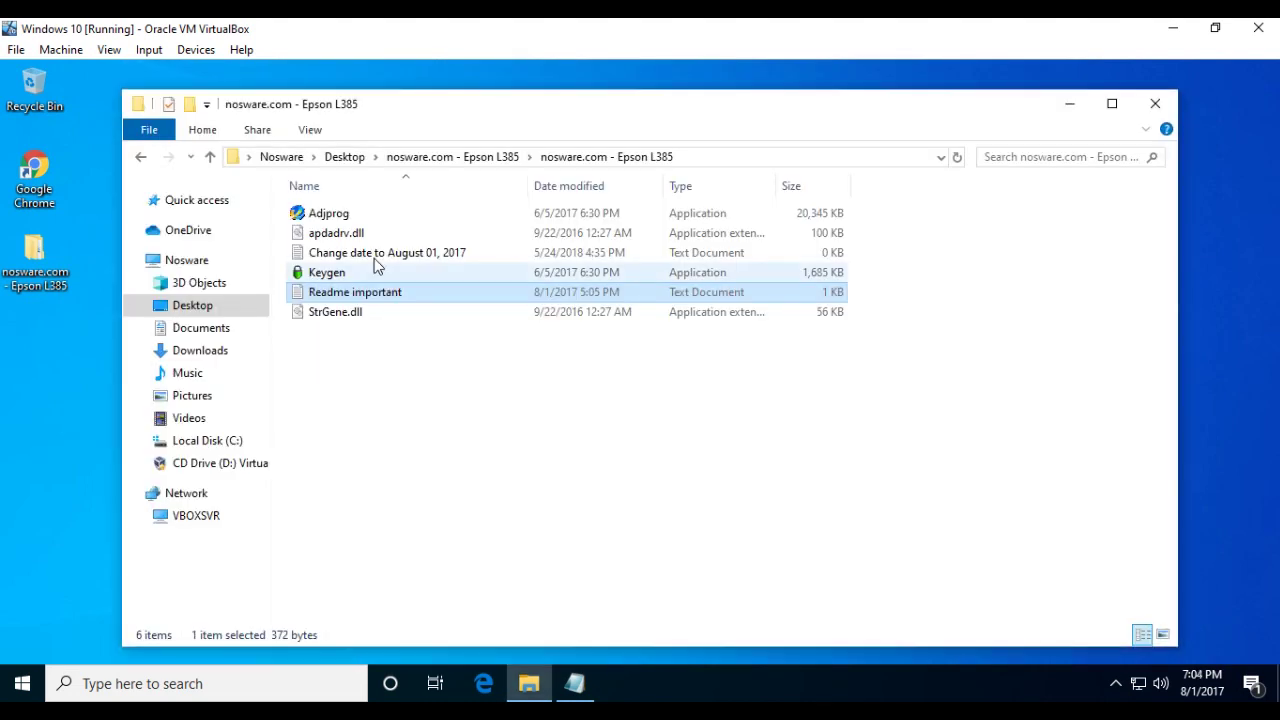
Launch Adjprog from the extracted folder and copy the License ID from its registration window.
left_click(362, 216)
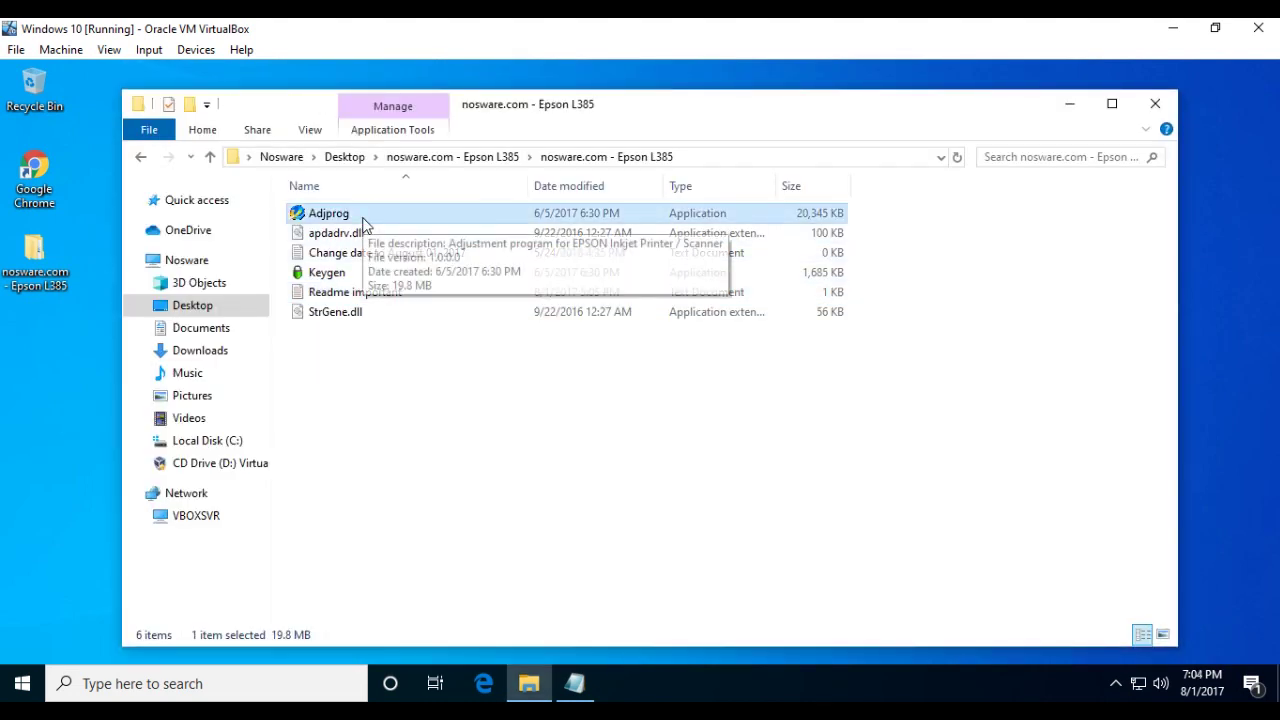
right_click(363, 216)
left_click(395, 254)
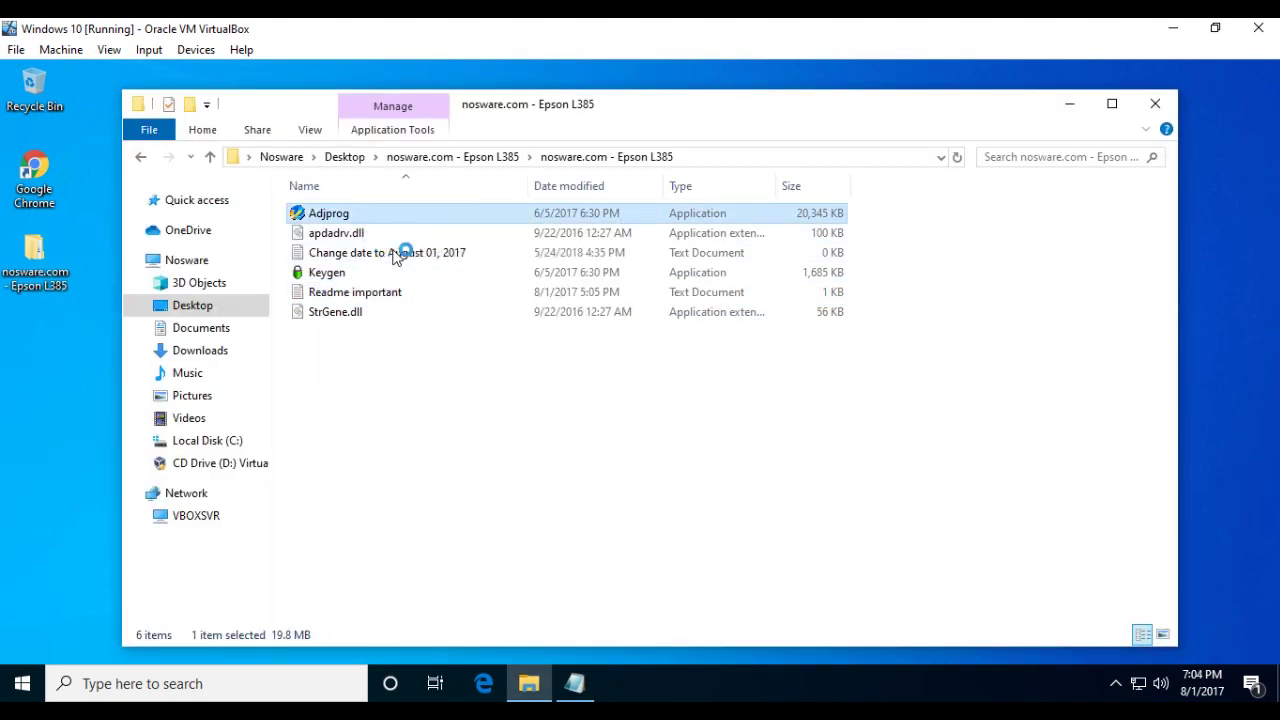
left_click(597, 511)
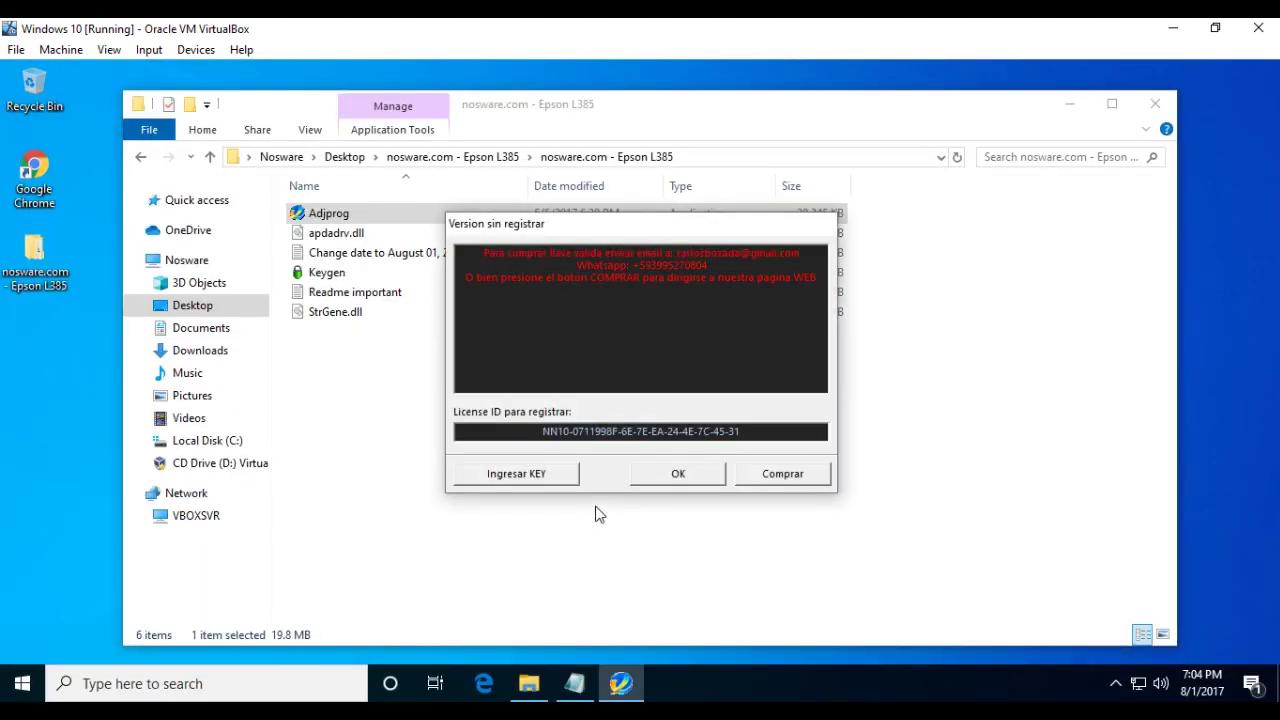
left_click_drag(770, 427, 484, 424)
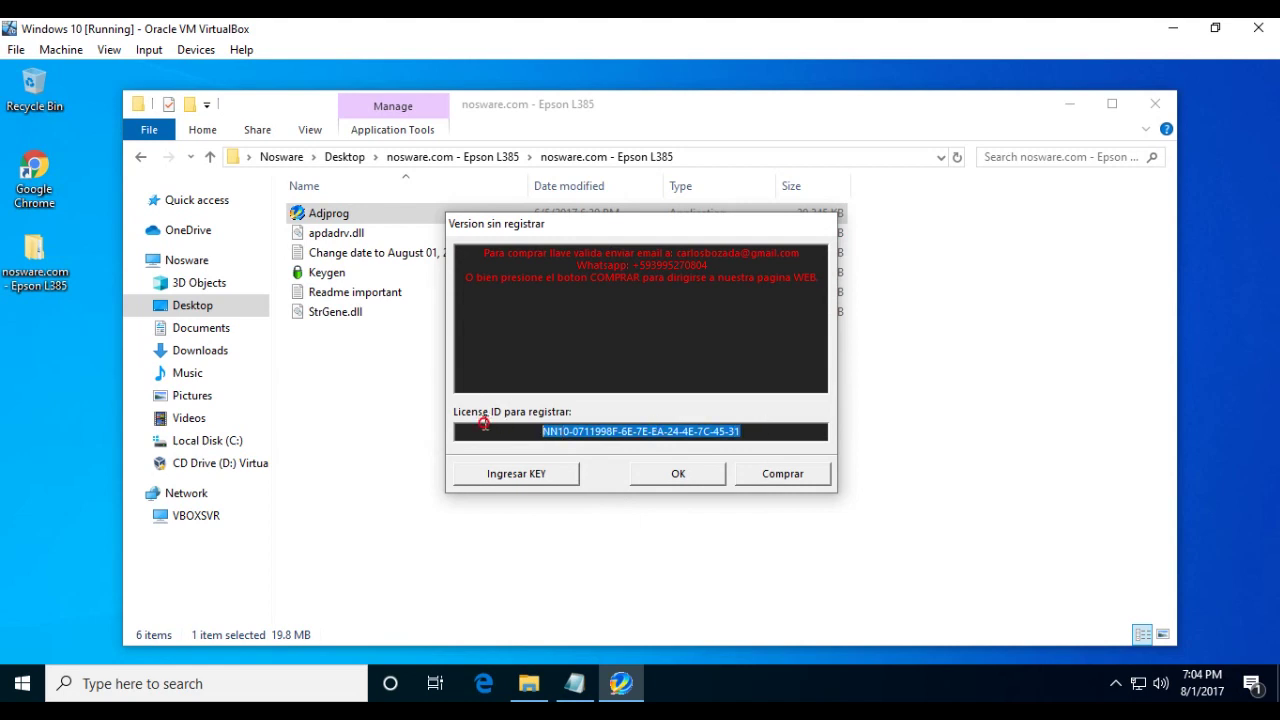
right_click(588, 427)
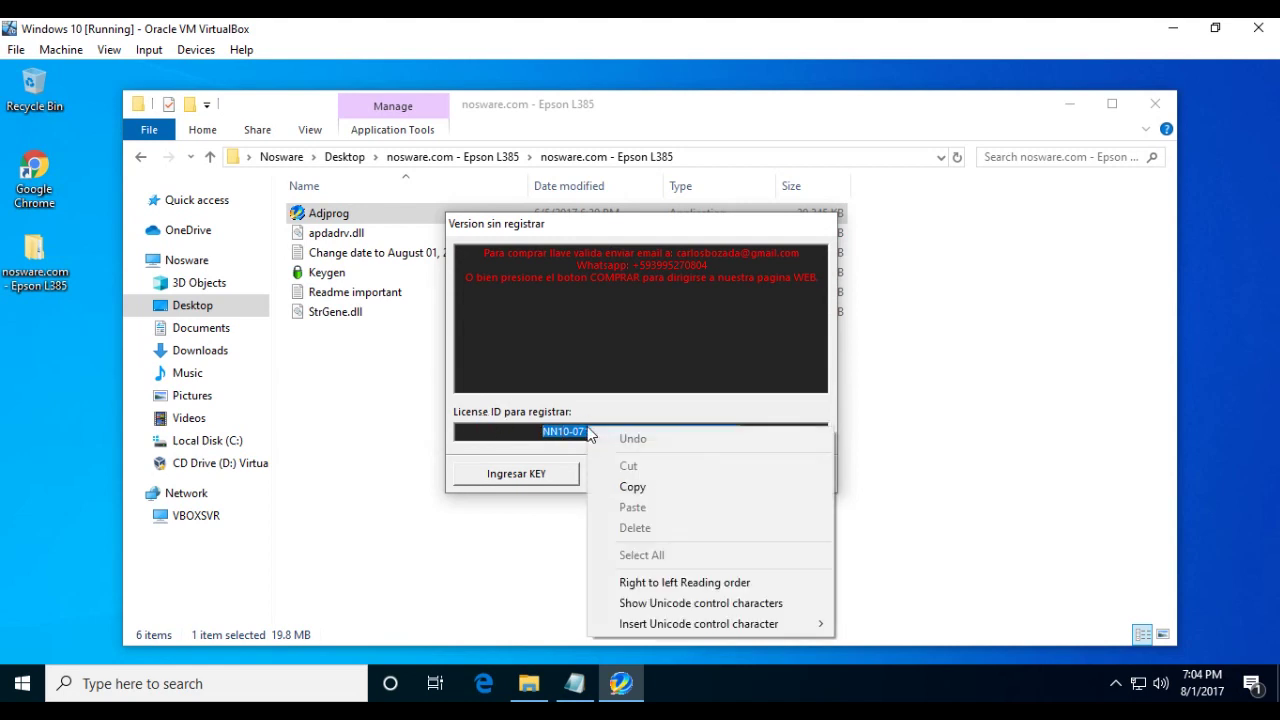
left_click(612, 487)
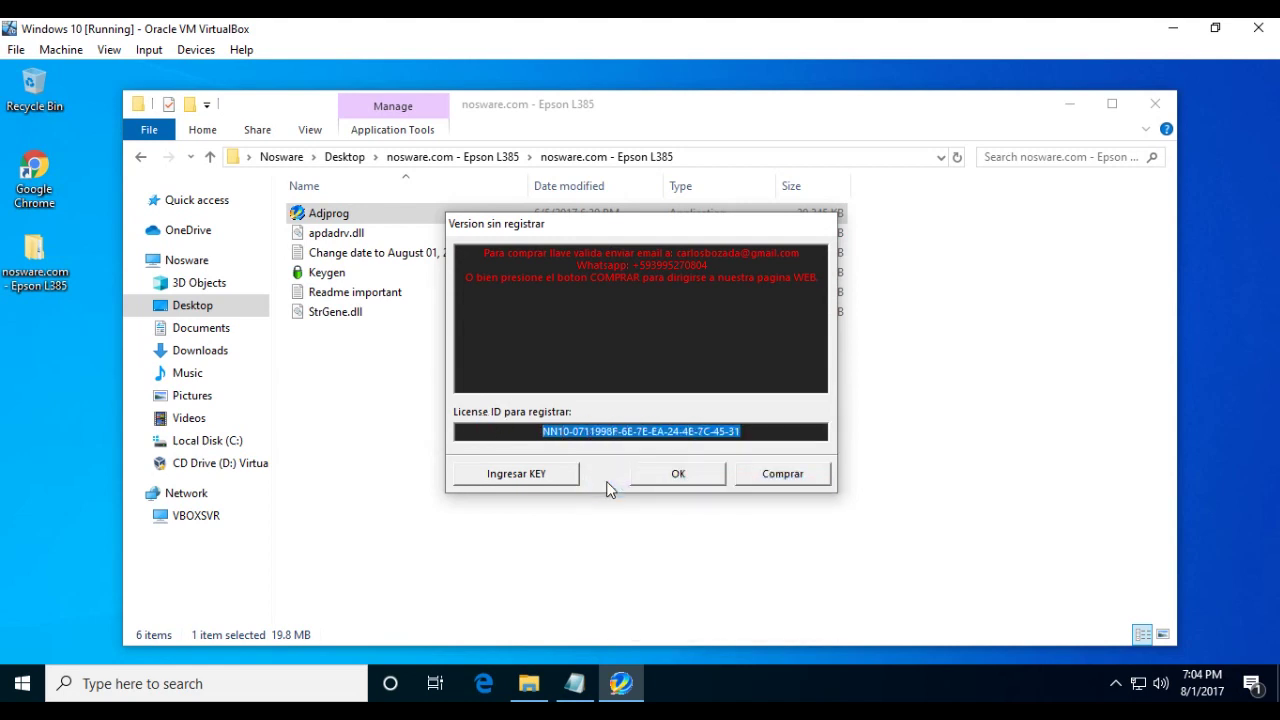
Consult the readme, highlight the instruction to open the keygen file and enter name and LicenseID, and minimize it.
left_click(575, 683)
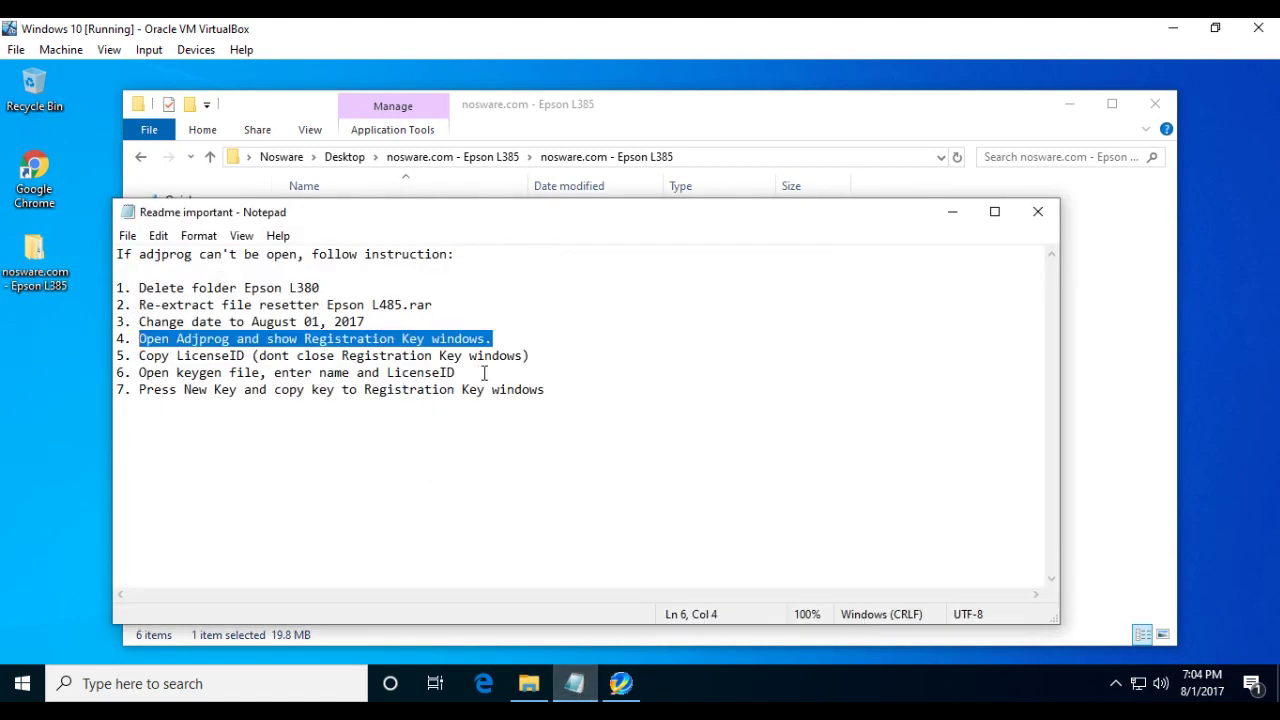
left_click_drag(484, 372, 141, 366)
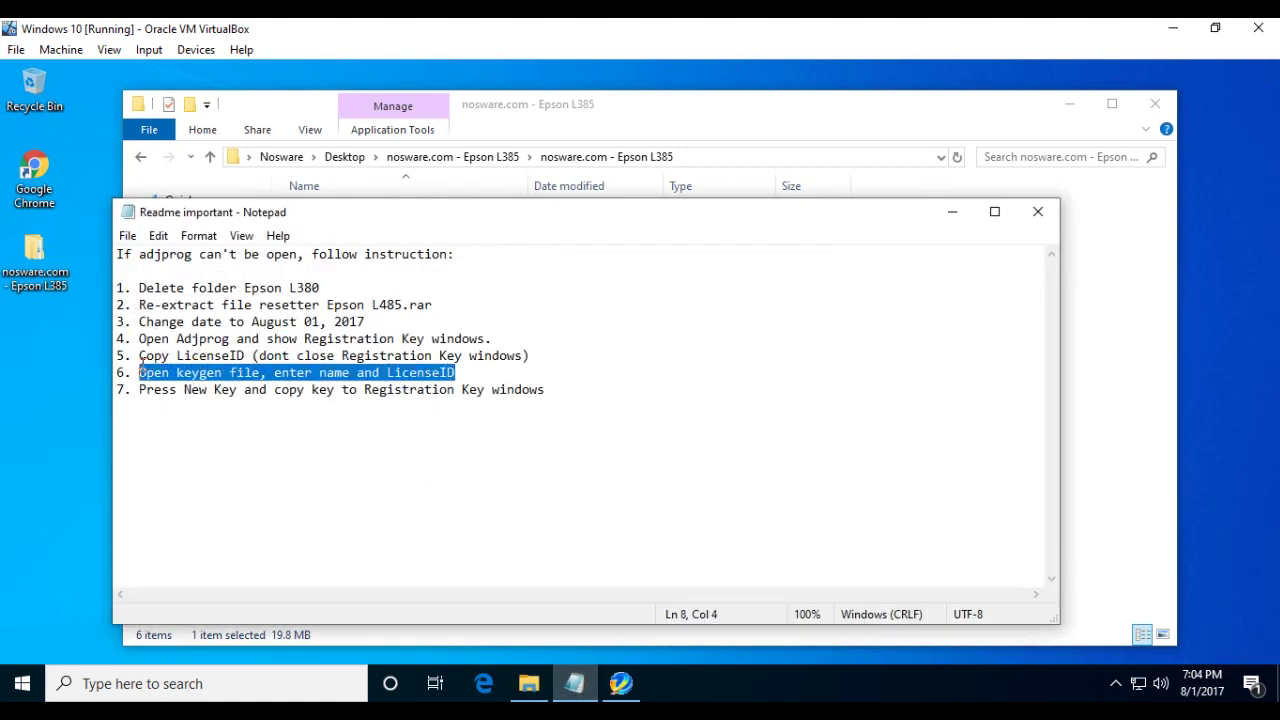
left_click(952, 212)
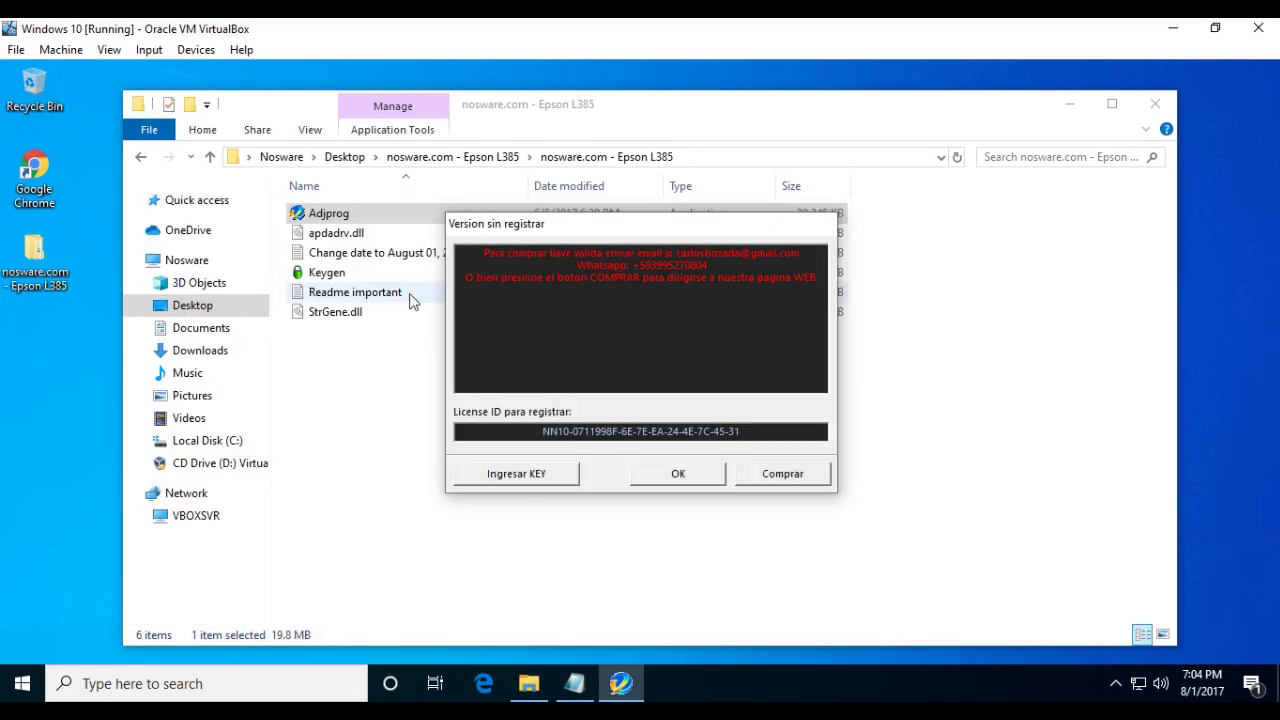
Open Keygen from the extracted folder and set the name to write in the key to Nosware.com.
left_click(348, 283)
double_click(348, 283)
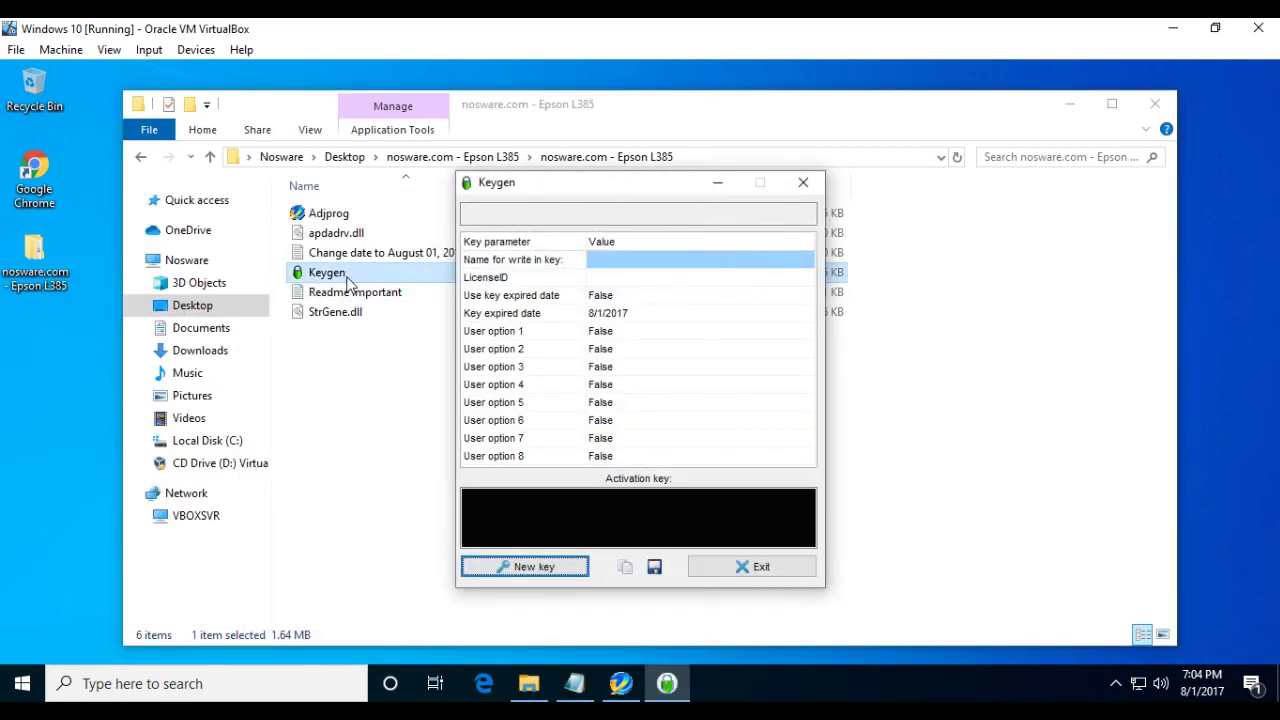
left_click(649, 259)
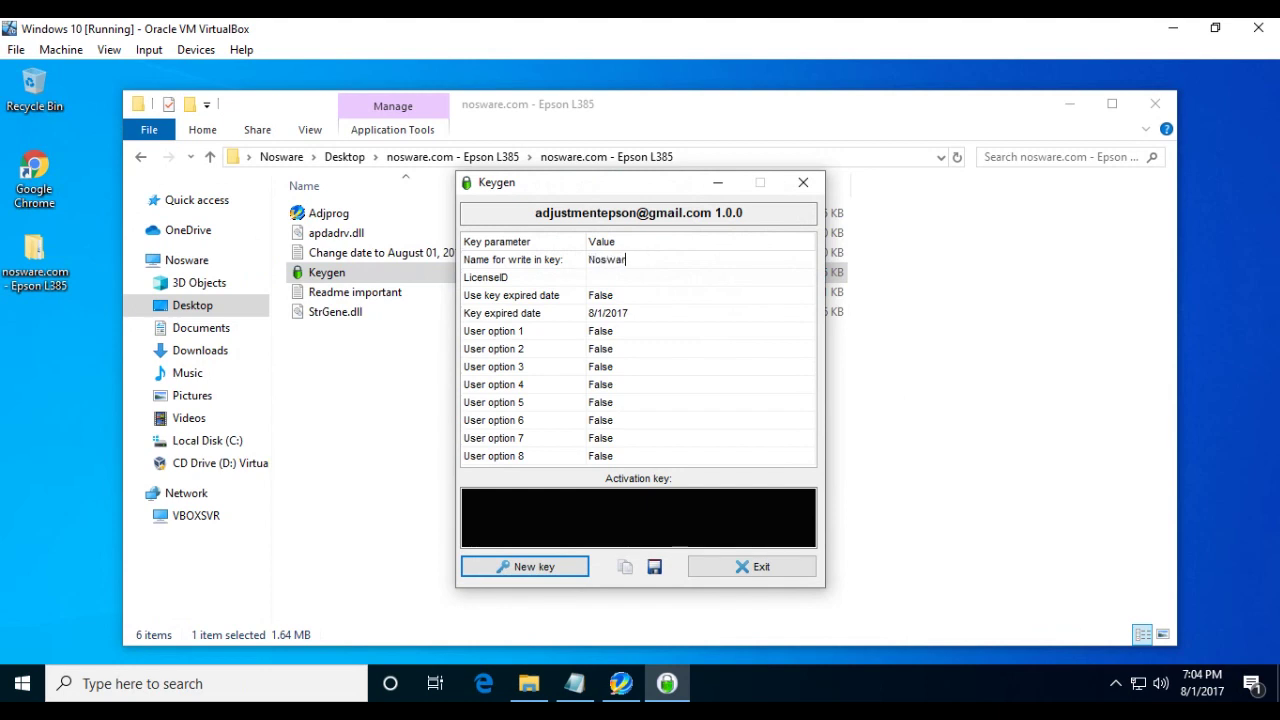
key("Return")
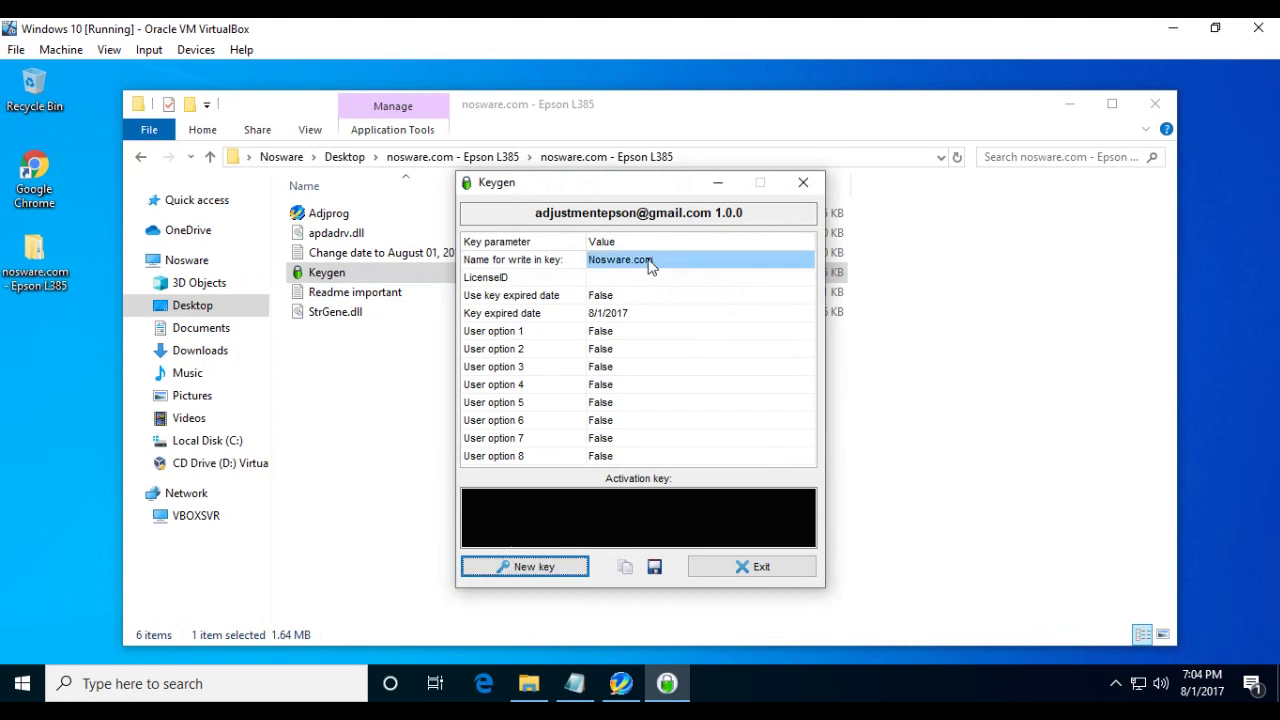
Arrange the Keygen and Adjprog registration windows side by side and copy the License ID again.
left_click(659, 274)
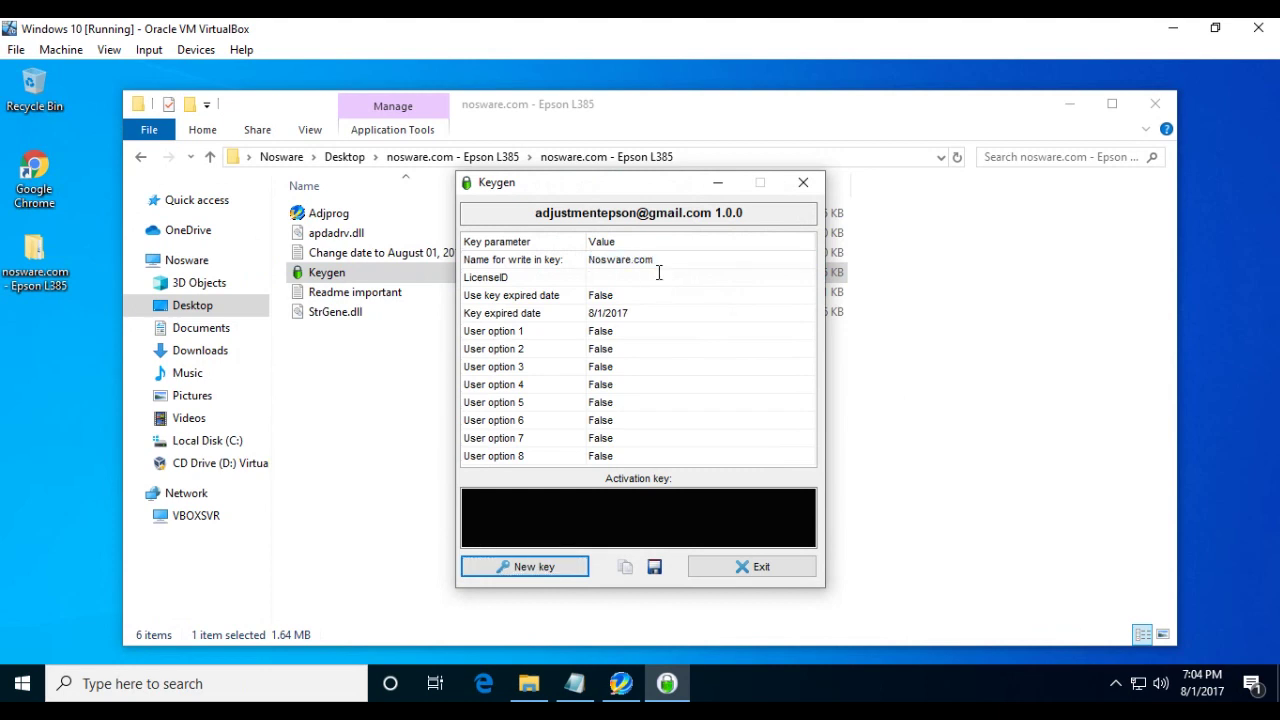
left_click_drag(677, 183, 467, 174)
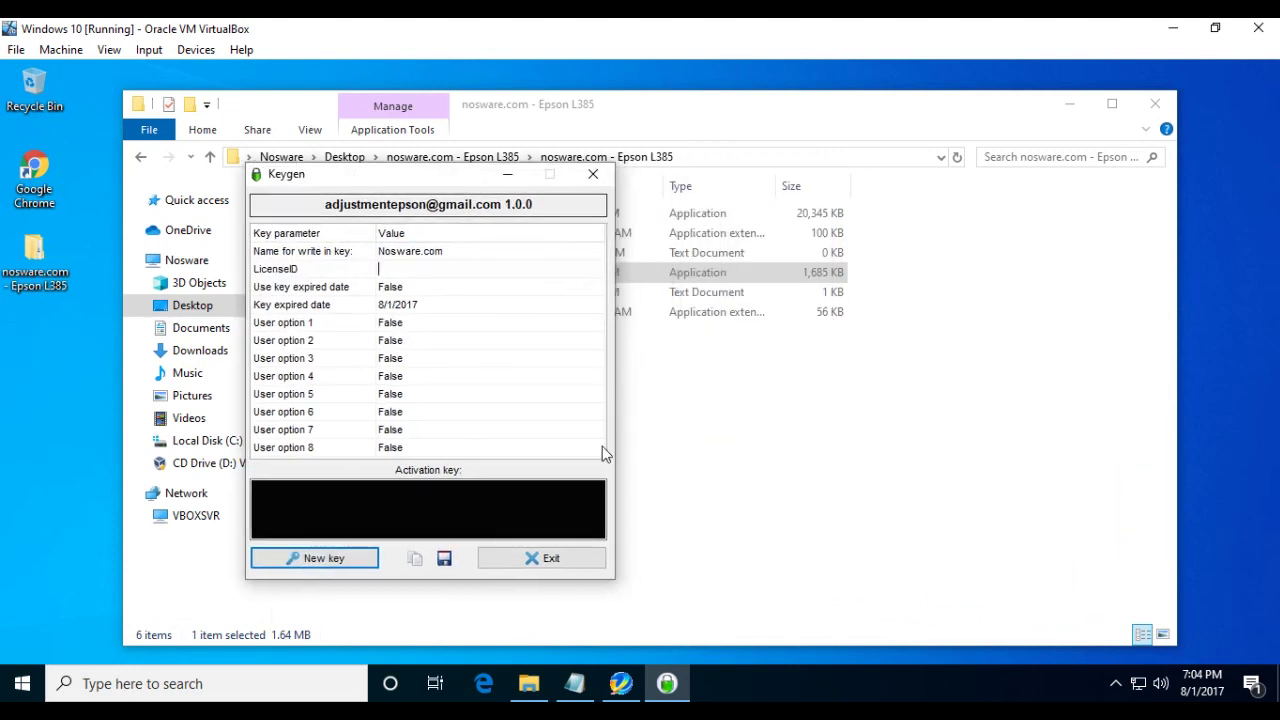
left_click(624, 686)
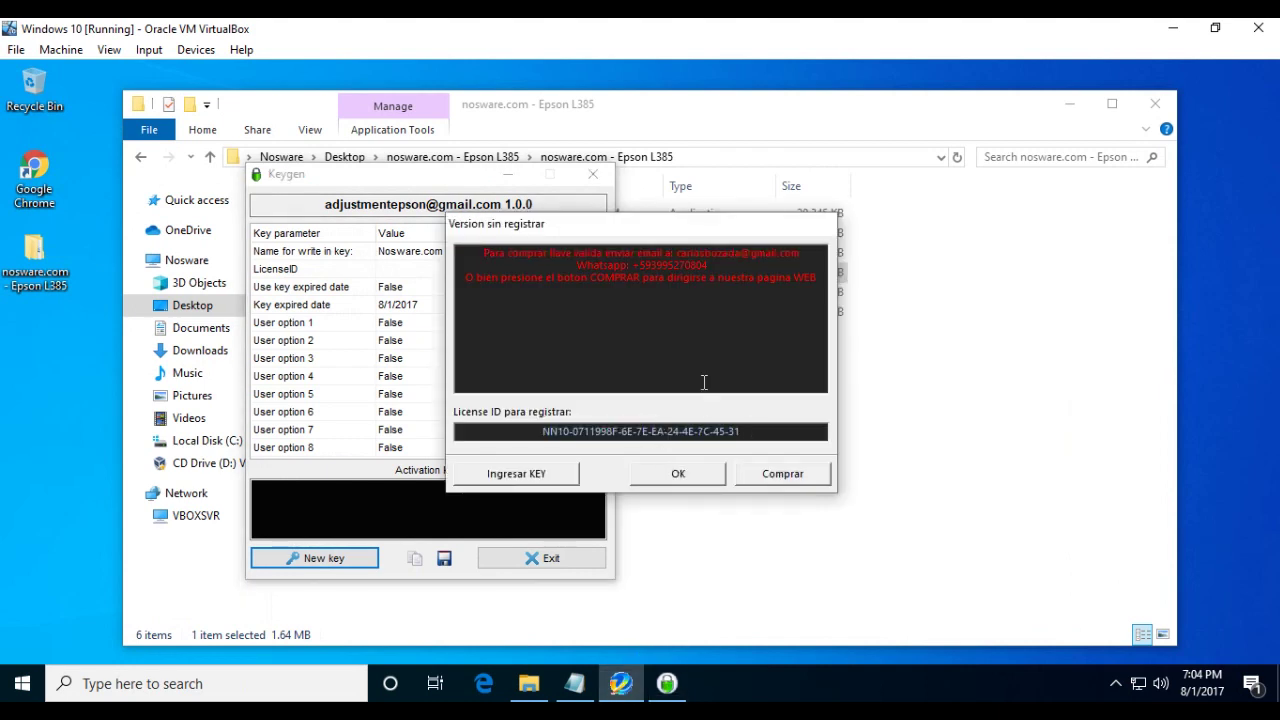
left_click_drag(635, 225, 863, 211)
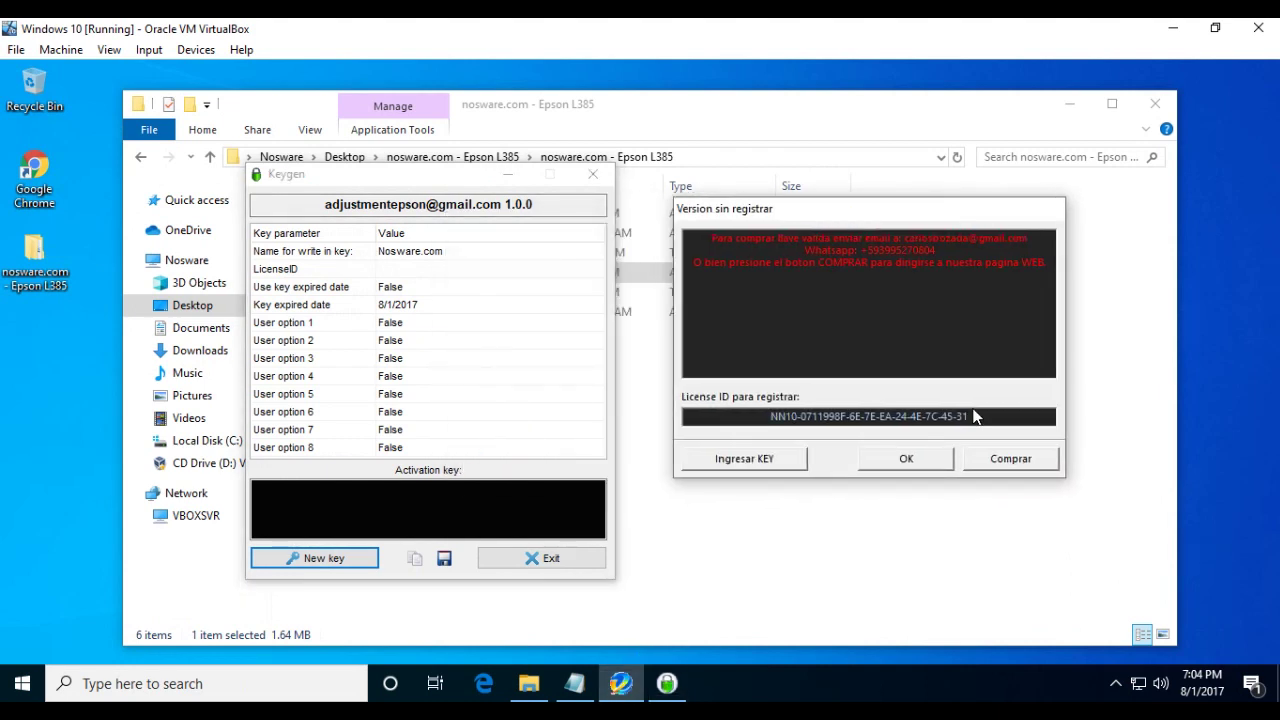
left_click_drag(968, 416, 770, 415)
right_click(830, 425)
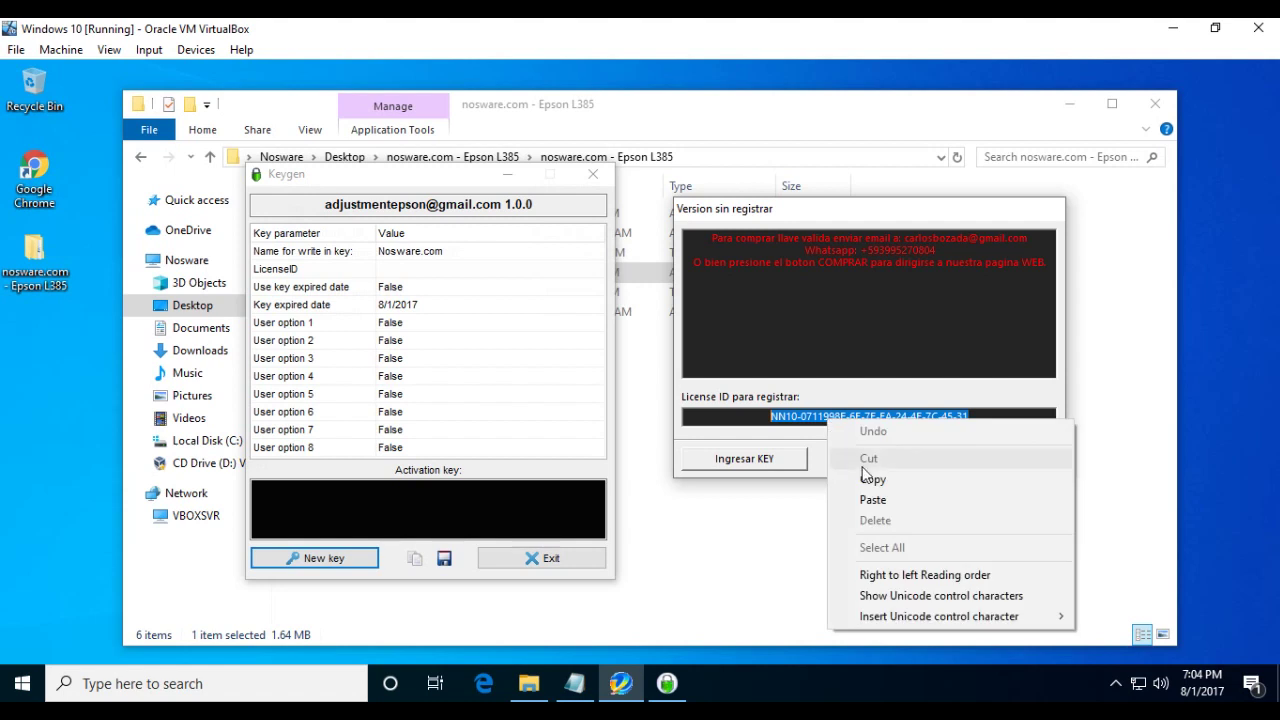
left_click(875, 477)
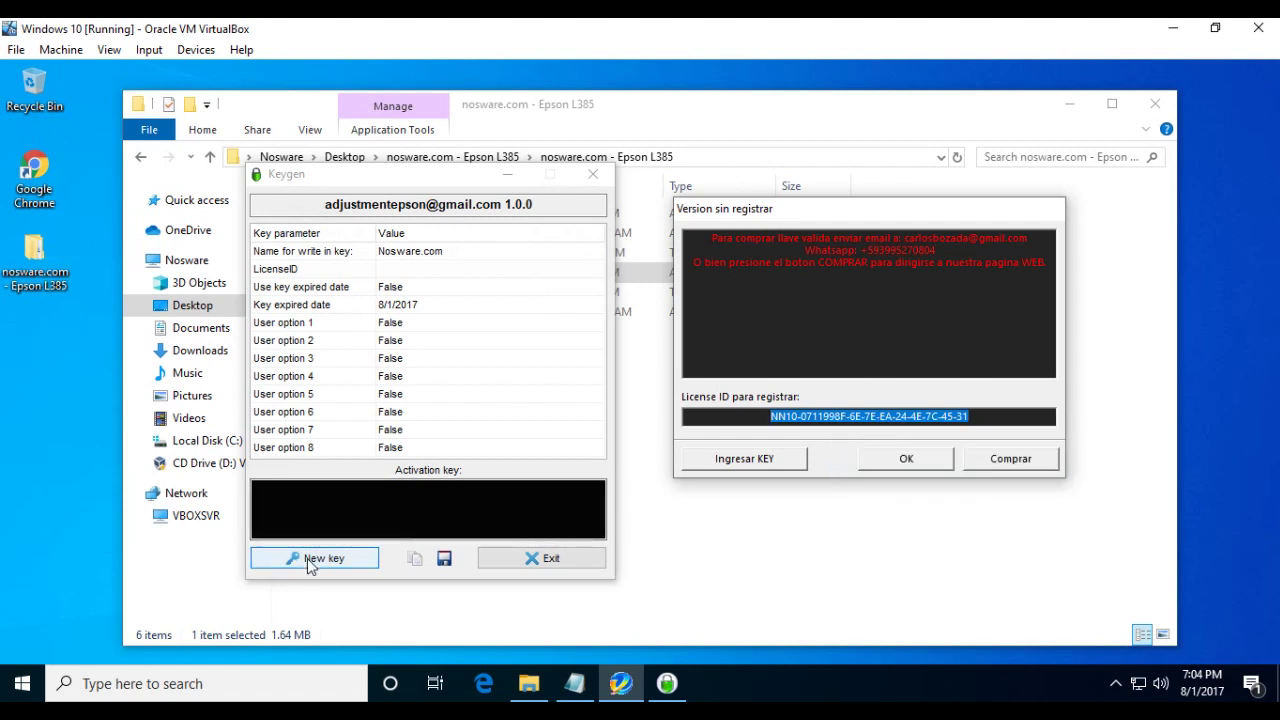
Paste the copied License ID into Keygen's LicenseID value.
left_click(490, 269)
right_click(395, 288)
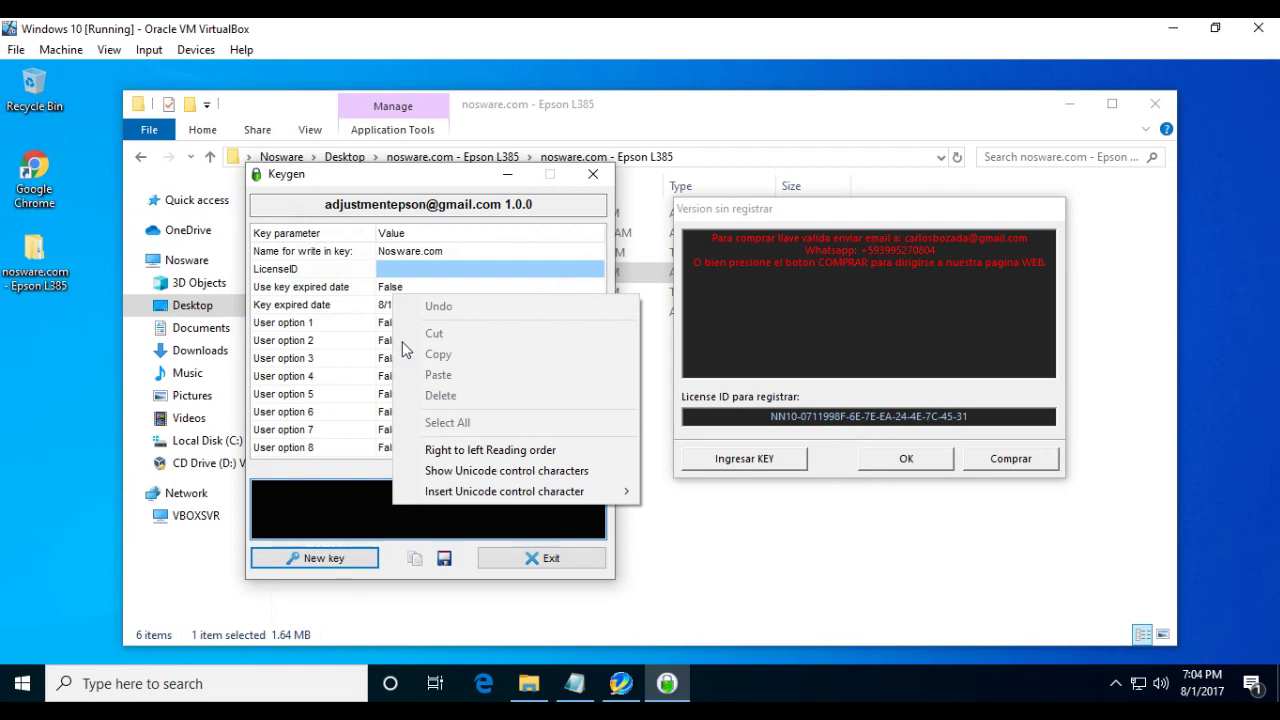
left_click(417, 265)
right_click(418, 270)
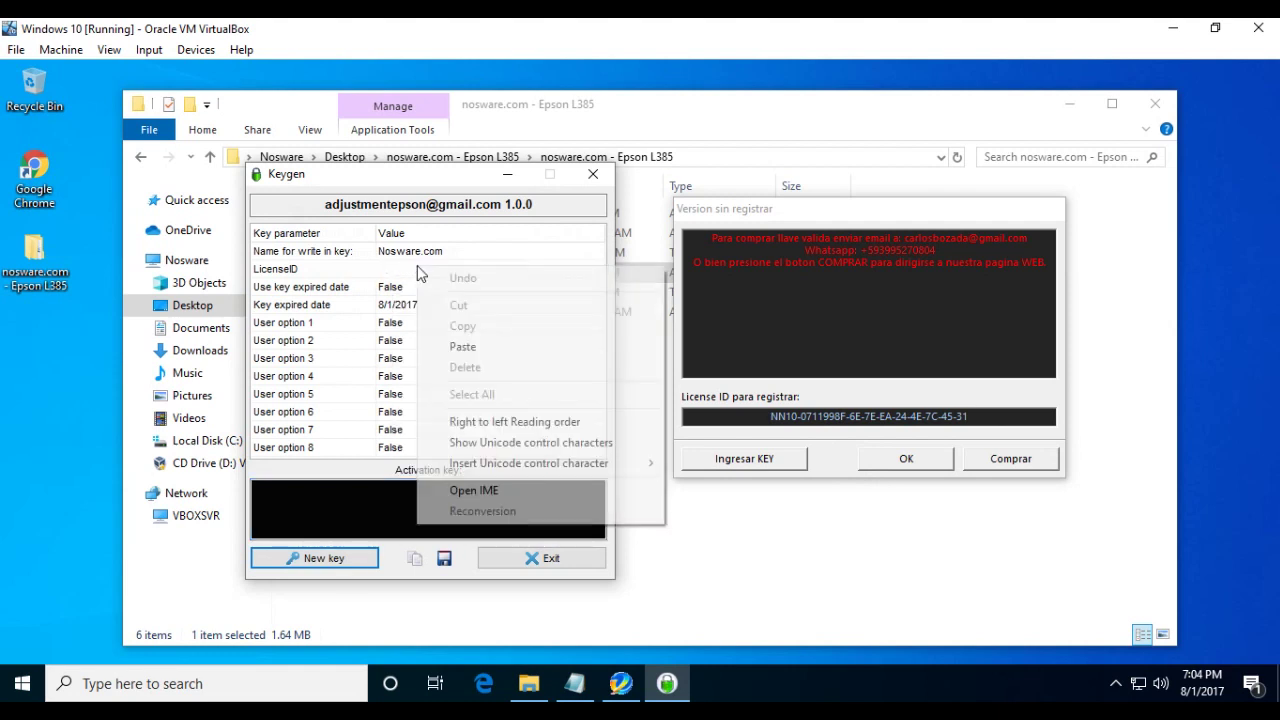
left_click(462, 346)
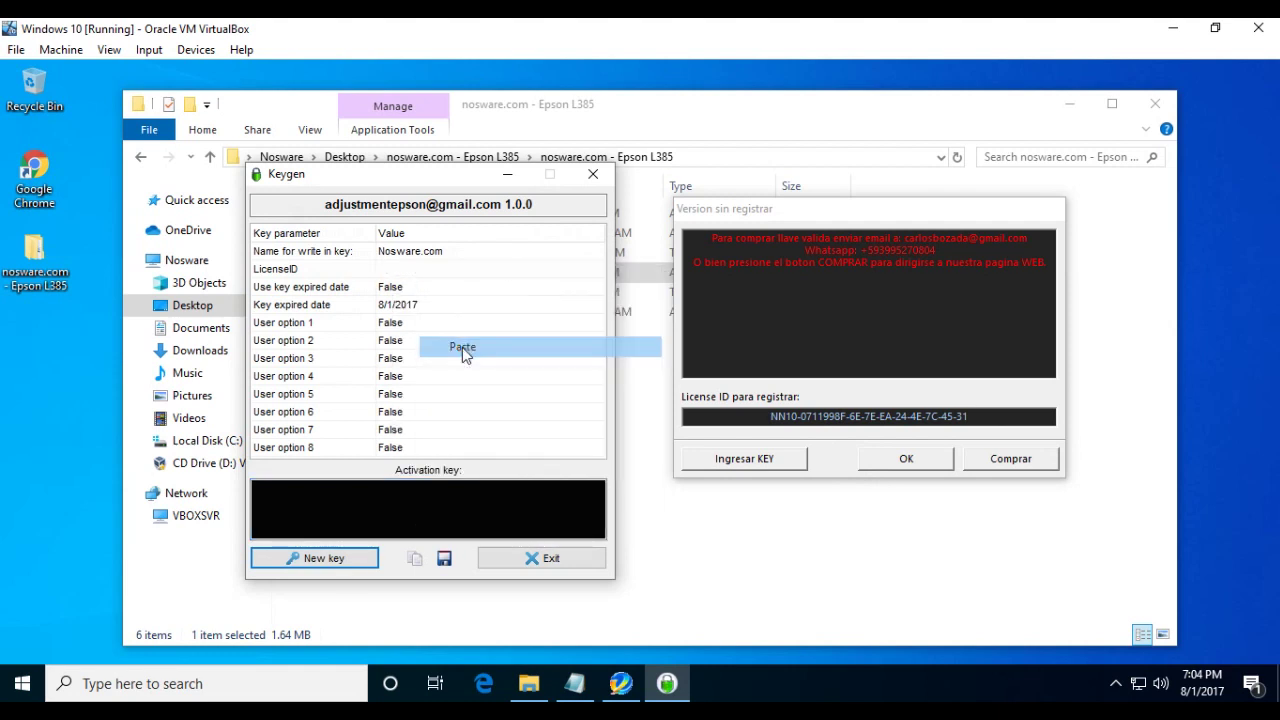
Generate a new activation key in Keygen and copy it.
left_click(350, 556)
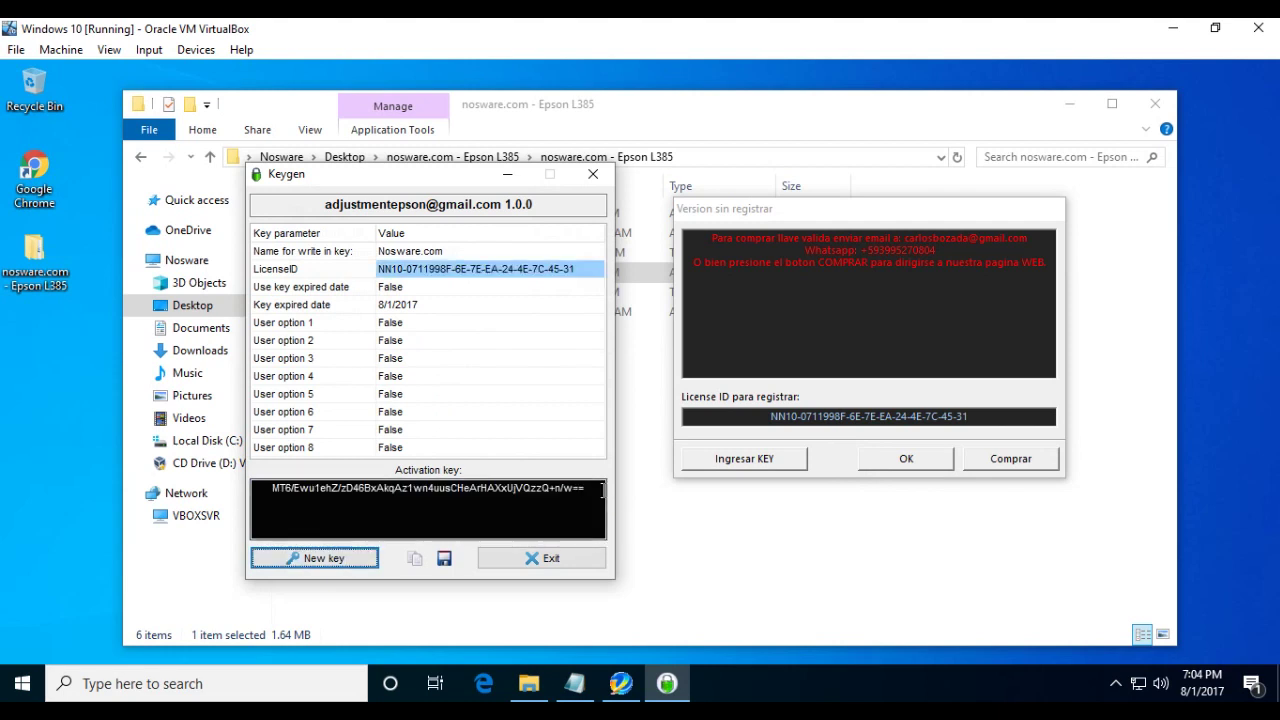
left_click_drag(596, 488, 272, 491)
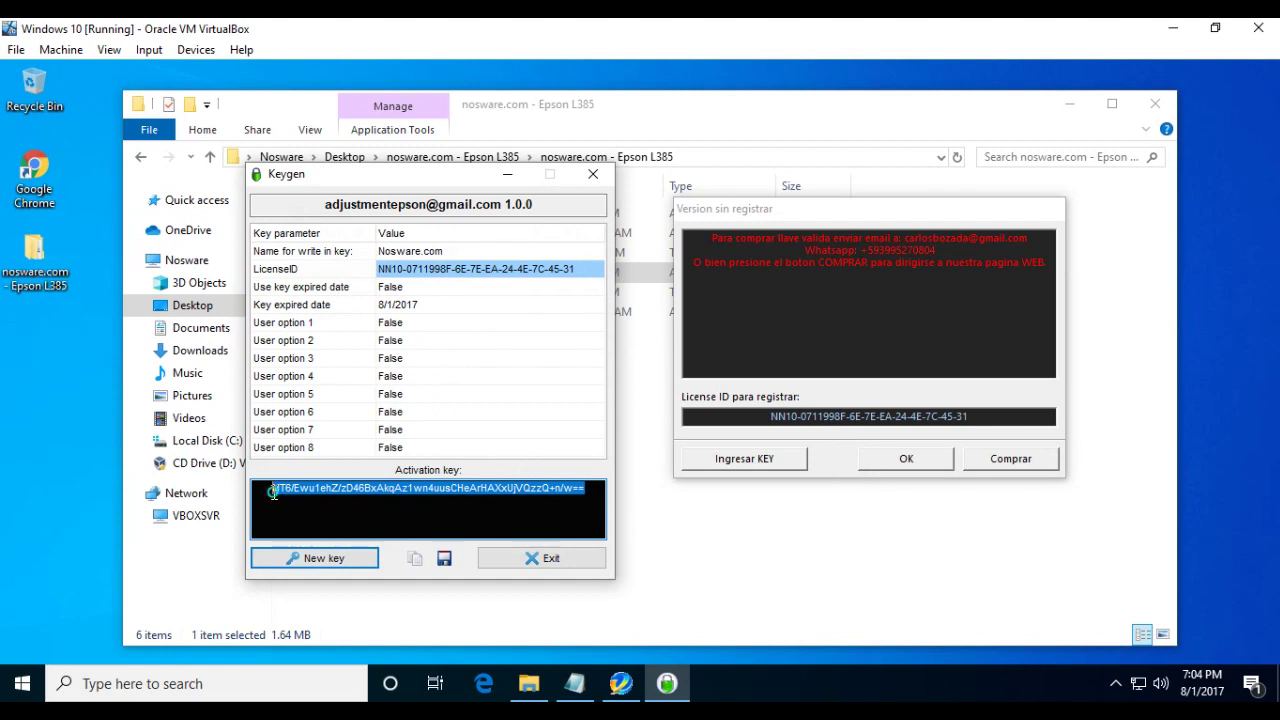
right_click(272, 491)
left_click(334, 340)
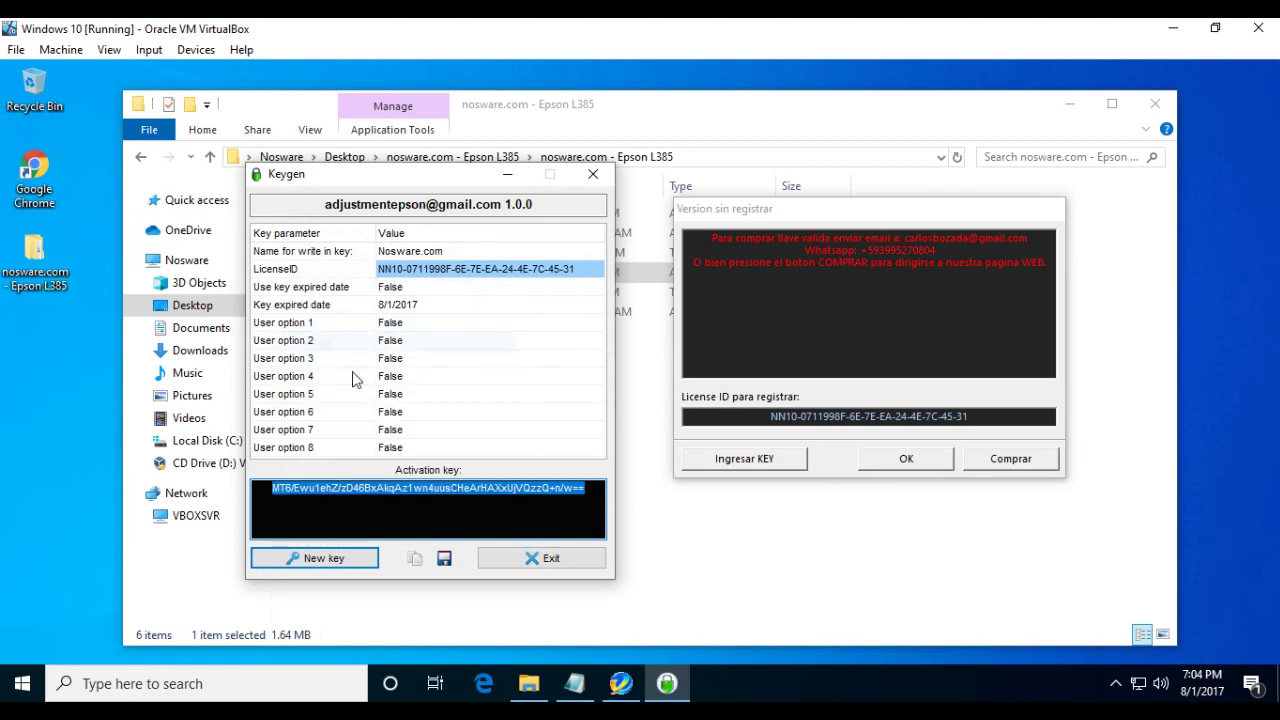
Paste the activation key into the Adjprog registration window and confirm the registration.
left_click(763, 461)
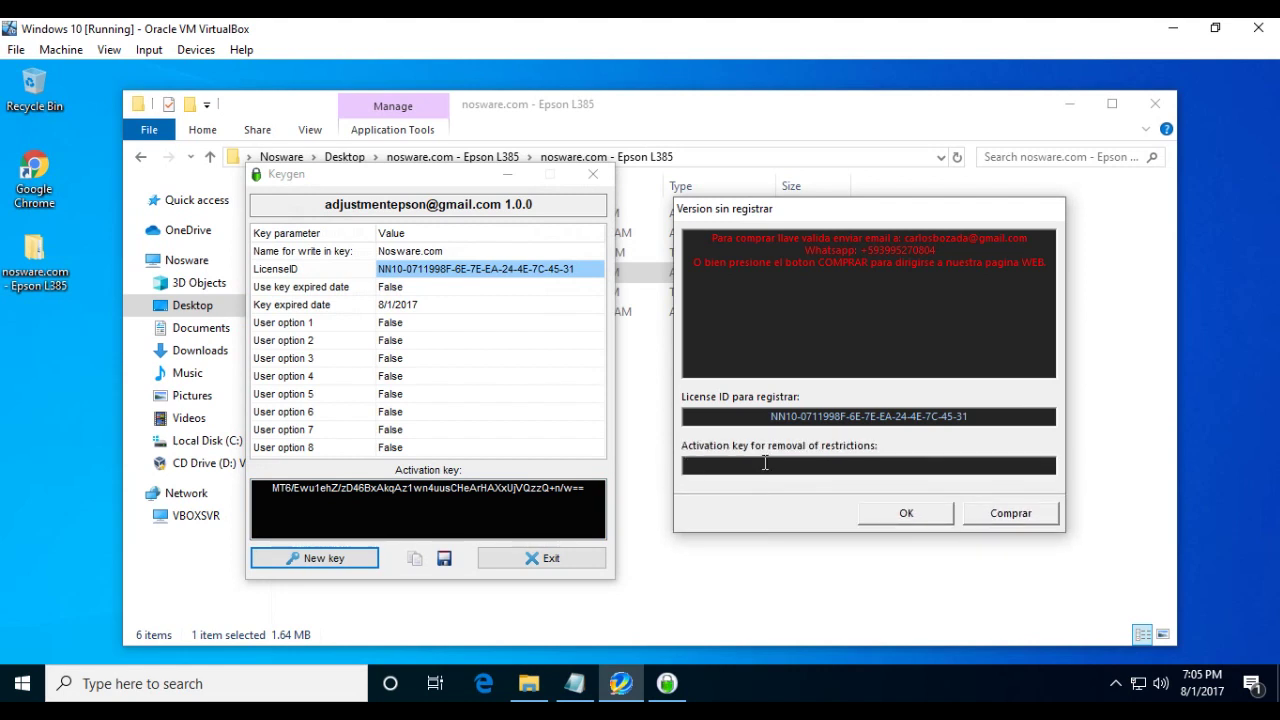
right_click(764, 463)
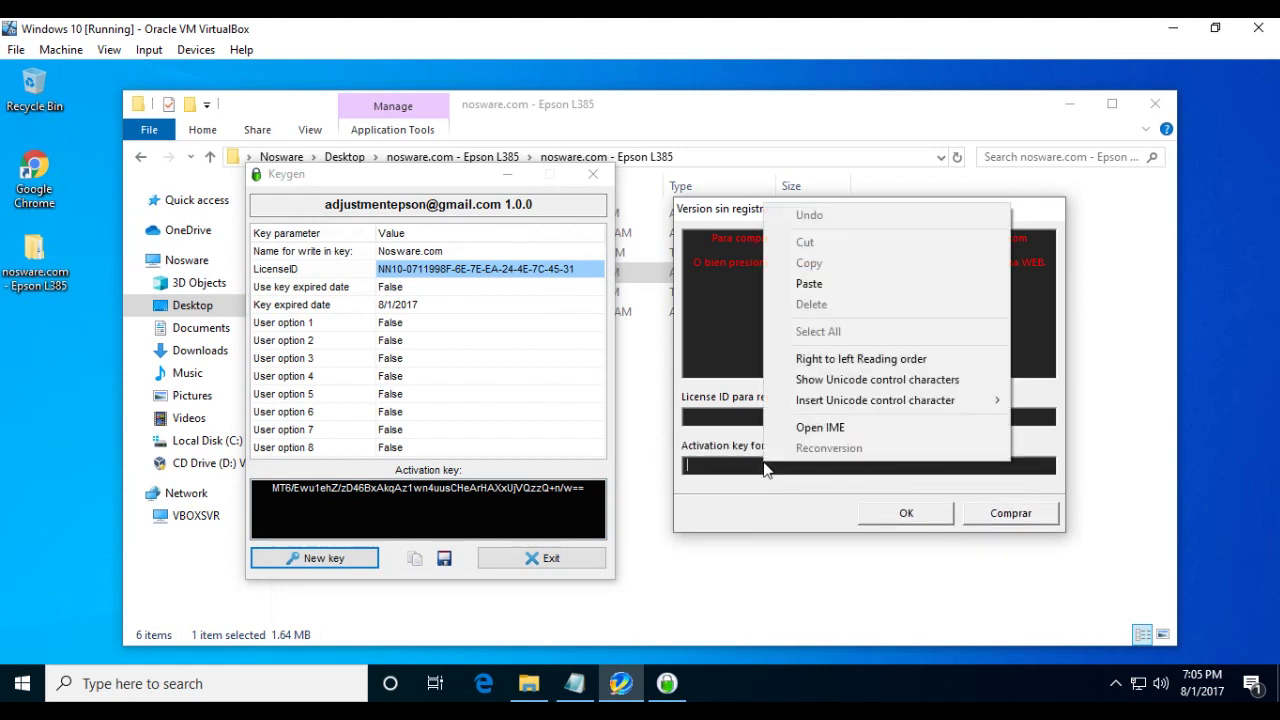
left_click(832, 285)
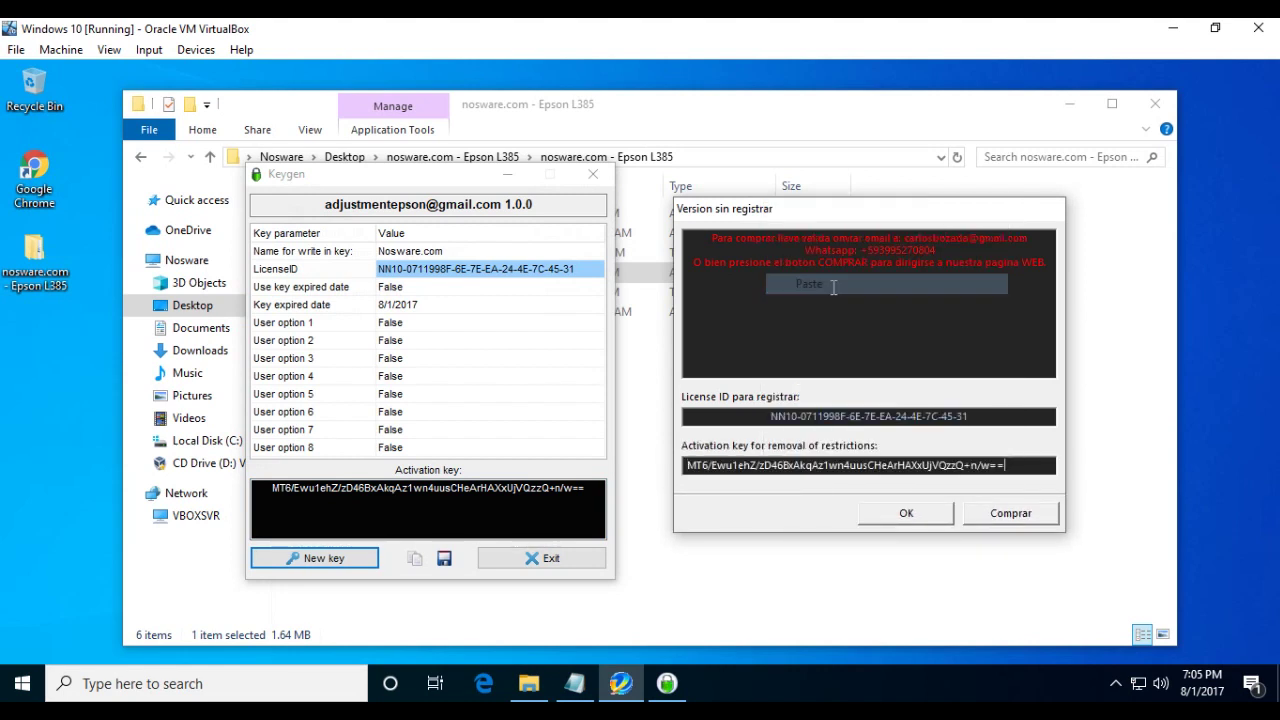
left_click(906, 513)
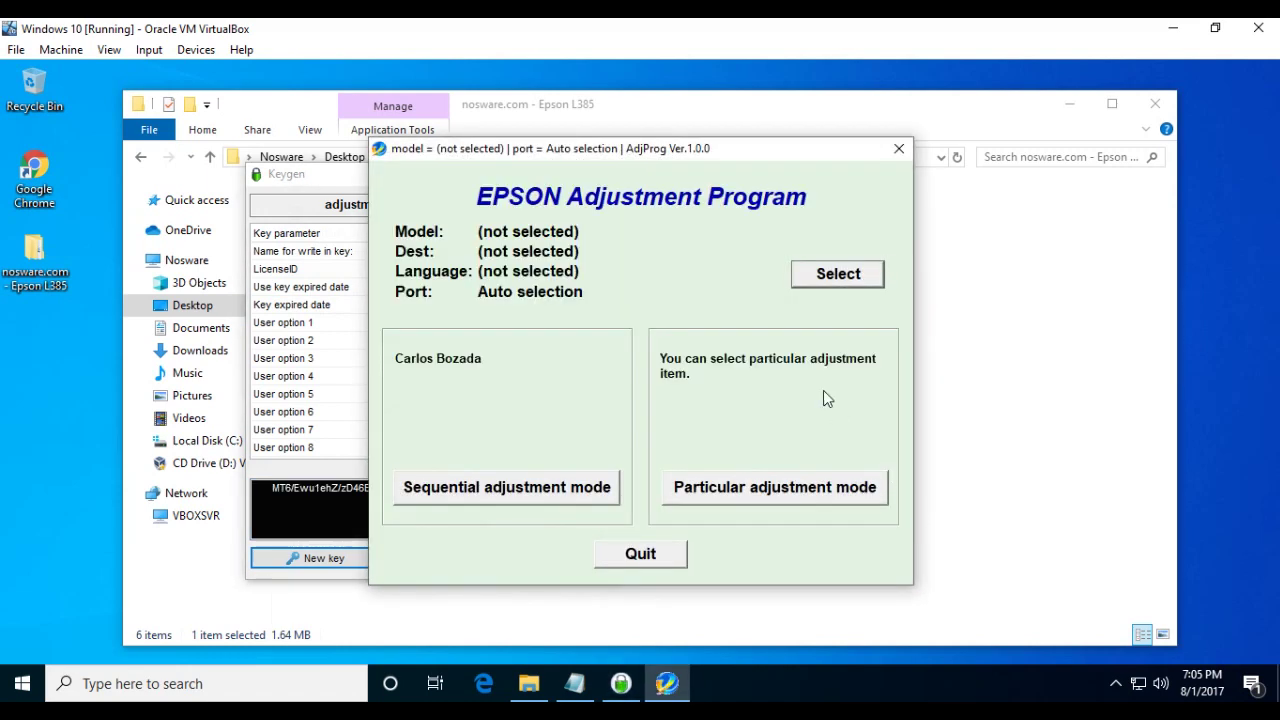
Set the printer model to L385 in the Adjustment Program and confirm the selection.
left_click(838, 275)
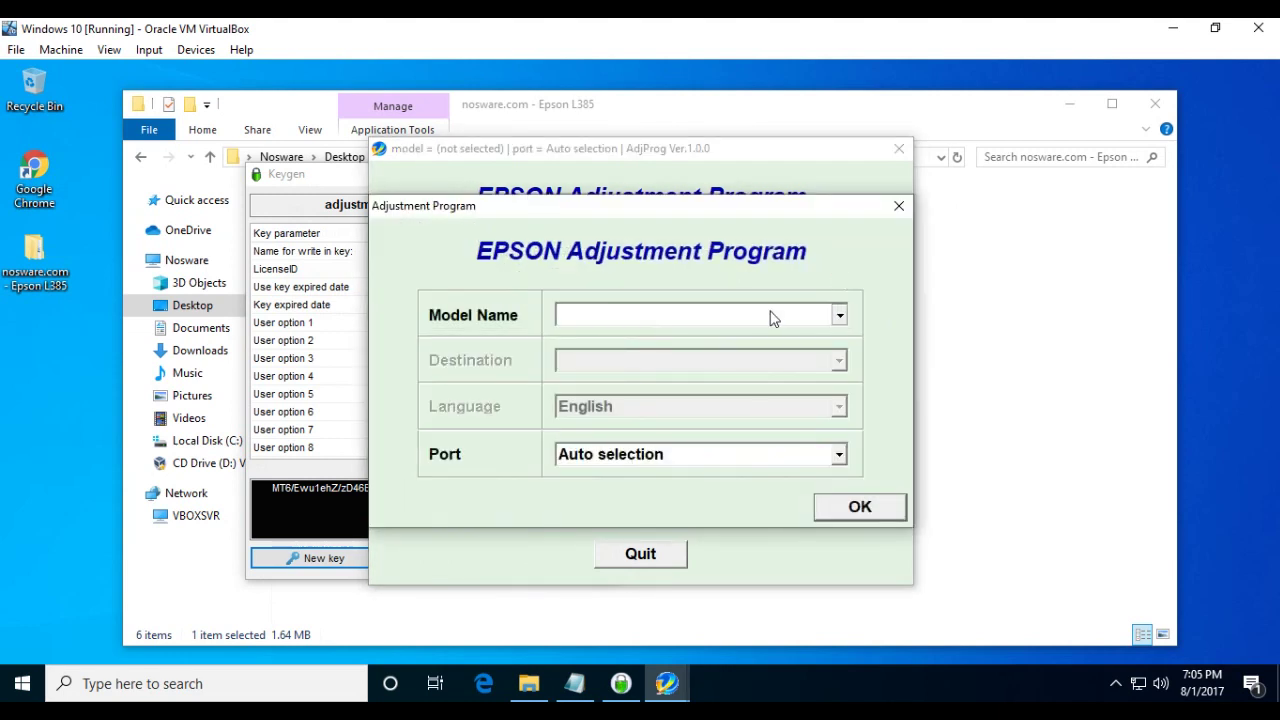
left_click(771, 317)
left_click(759, 373)
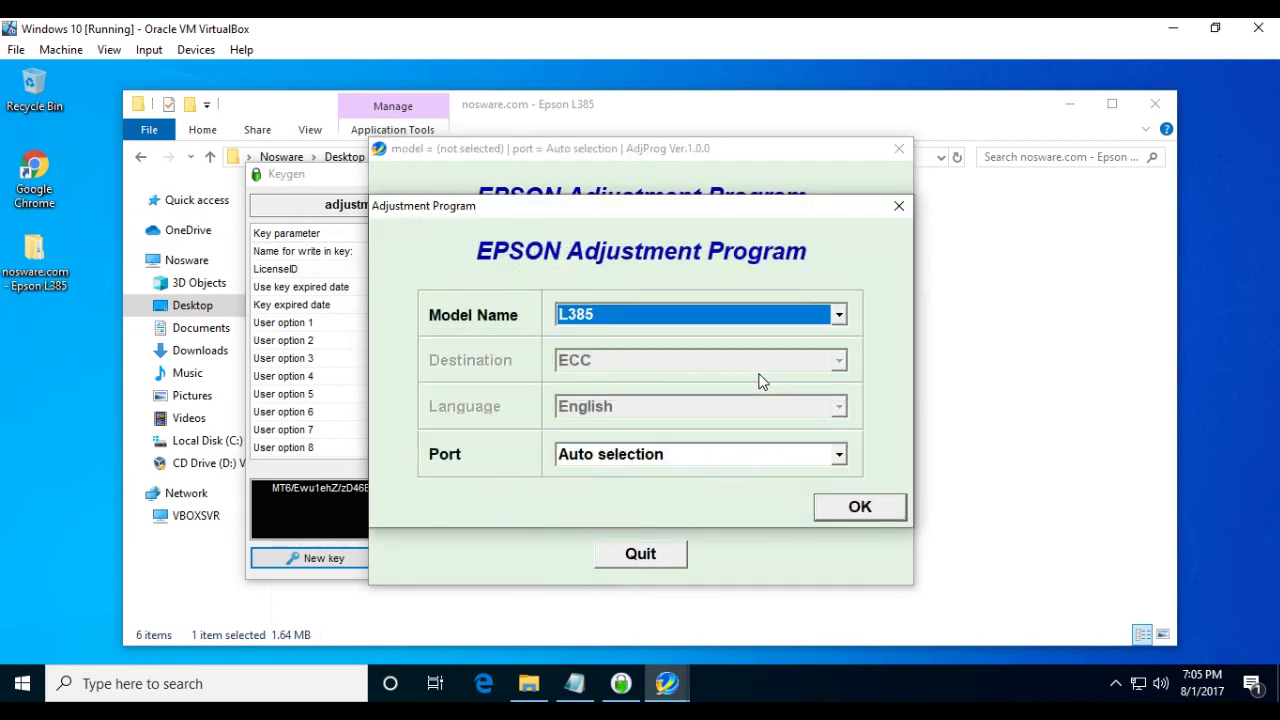
left_click(879, 509)
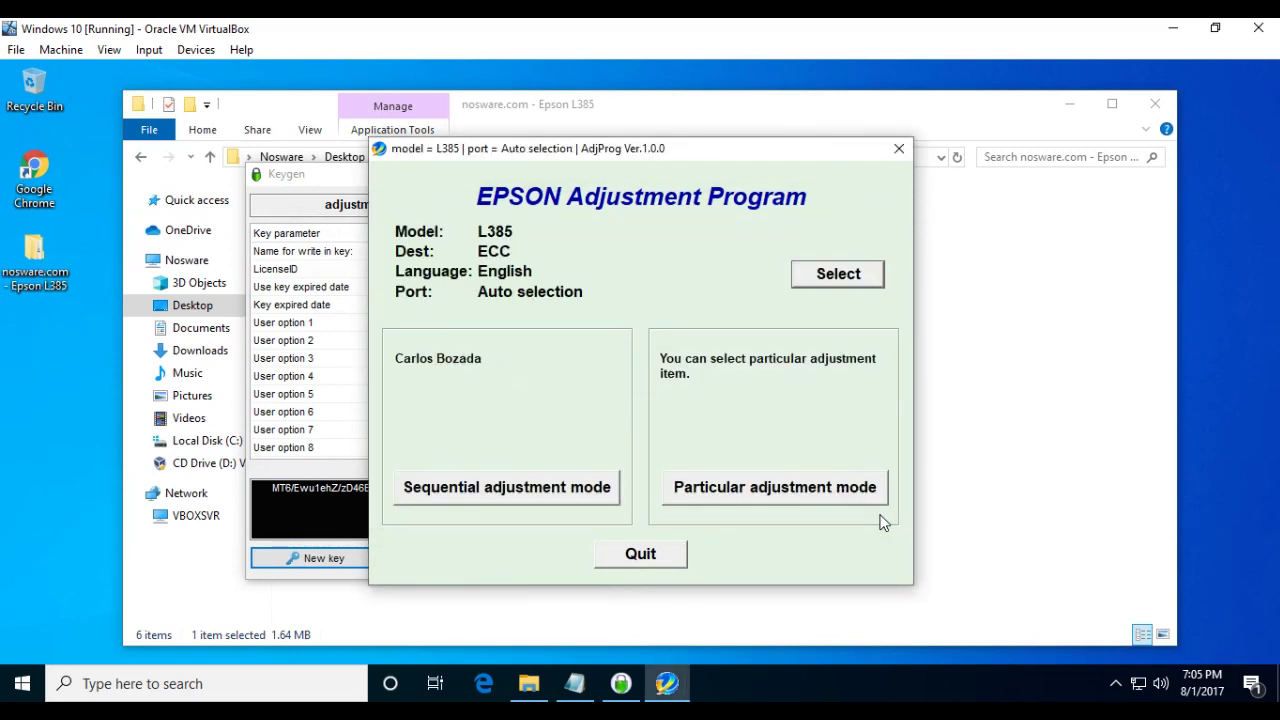
Open the Waste ink pad counter maintenance item in particular adjustment mode.
left_click(793, 496)
scroll(650, 500, "down", 2)
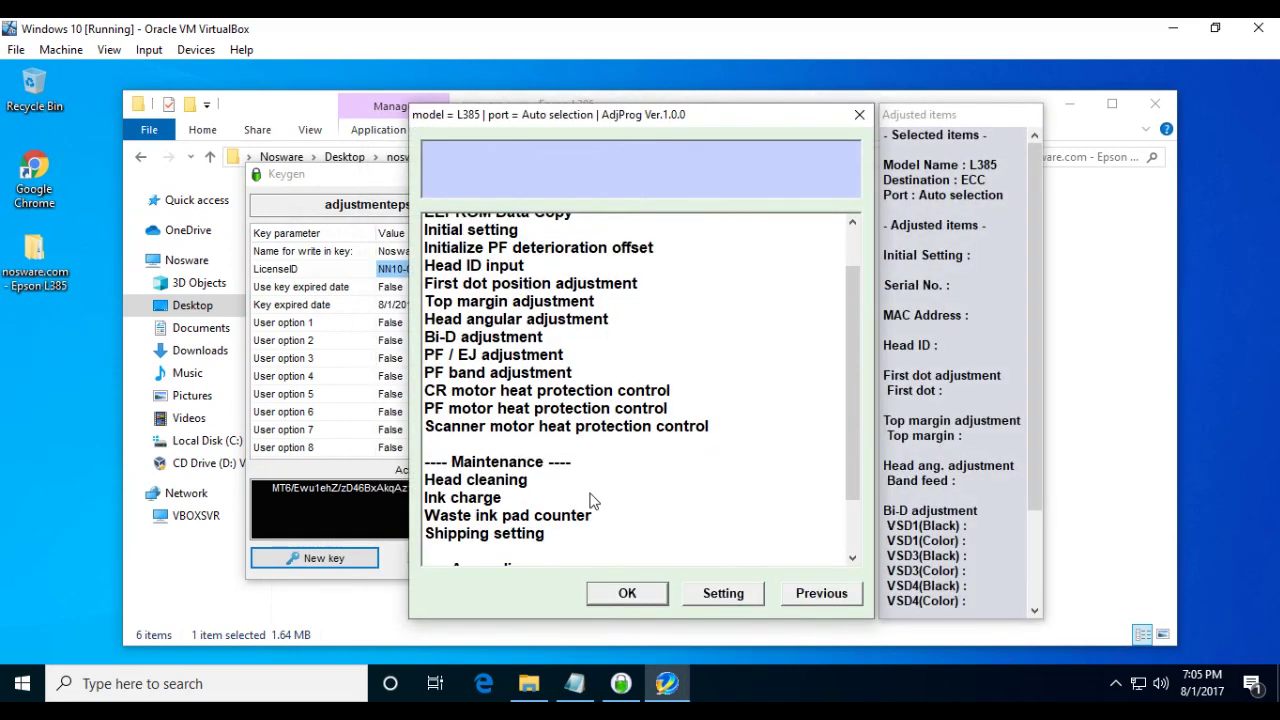
left_click(488, 438)
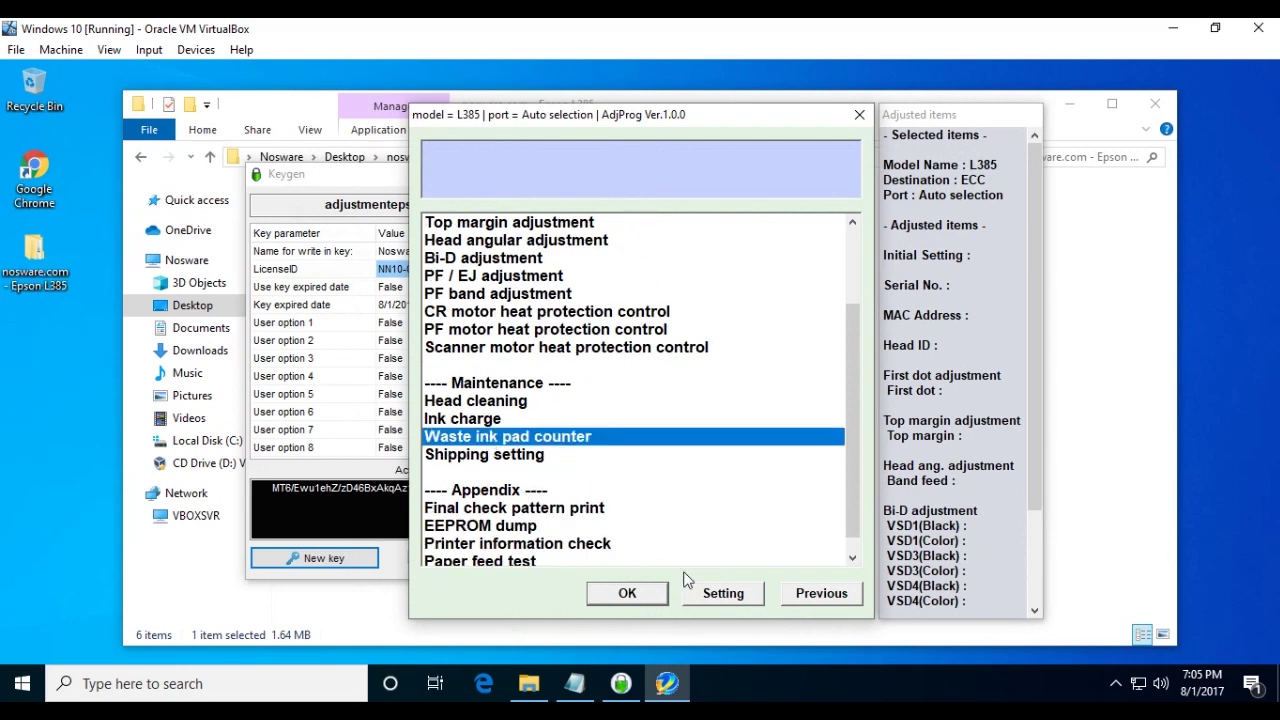
left_click(648, 594)
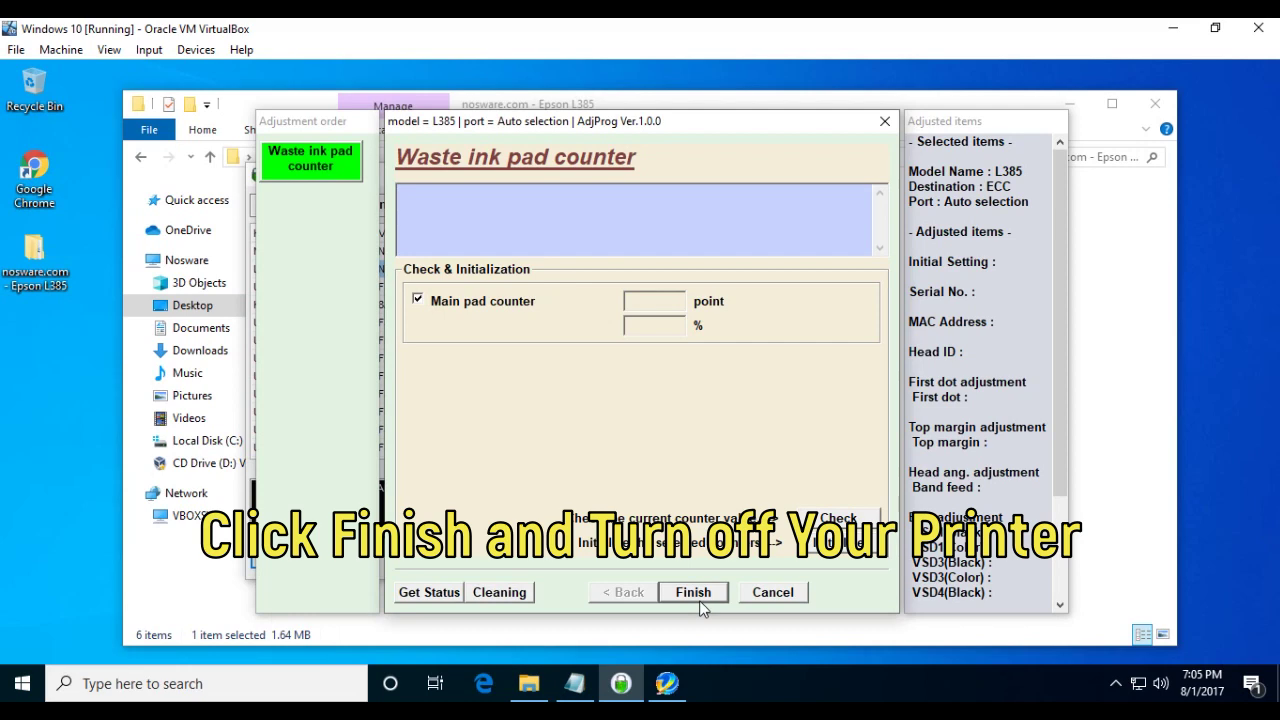
Close the waste ink pad counter, the Adjustment Program, Keygen and the Epson L385 folder window.
left_click(885, 121)
left_click(866, 119)
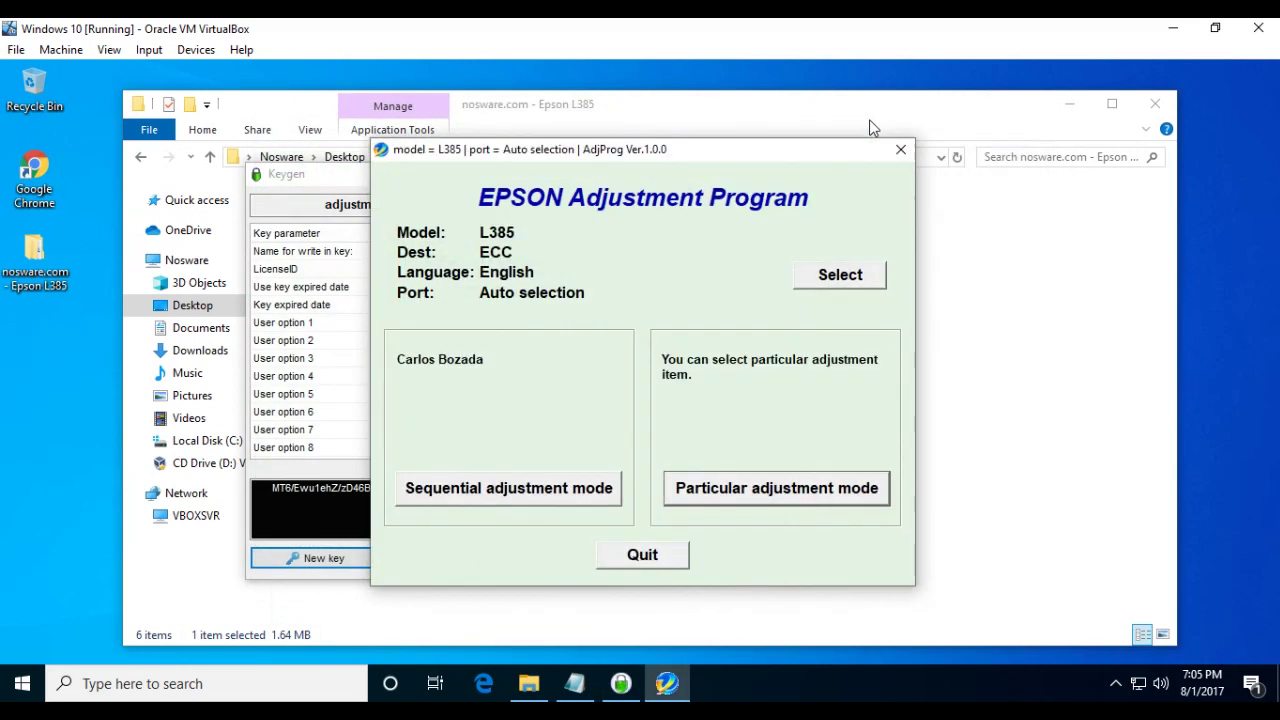
left_click(897, 153)
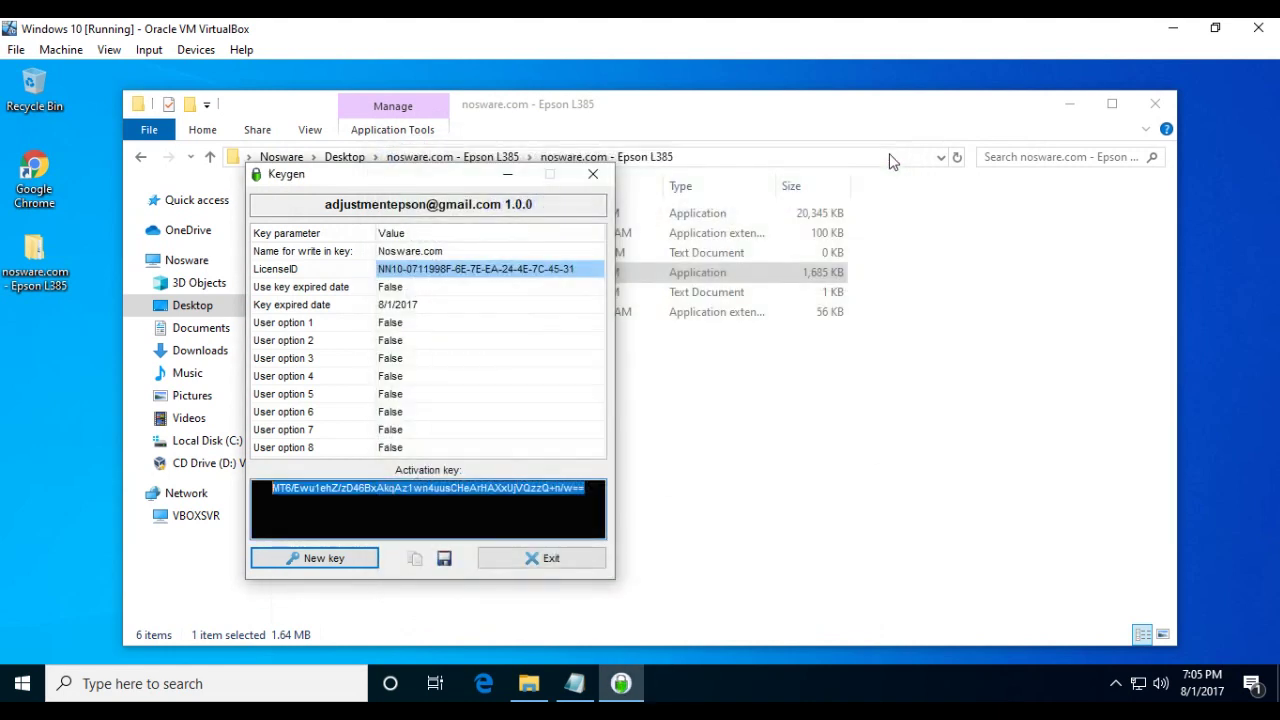
left_click(593, 176)
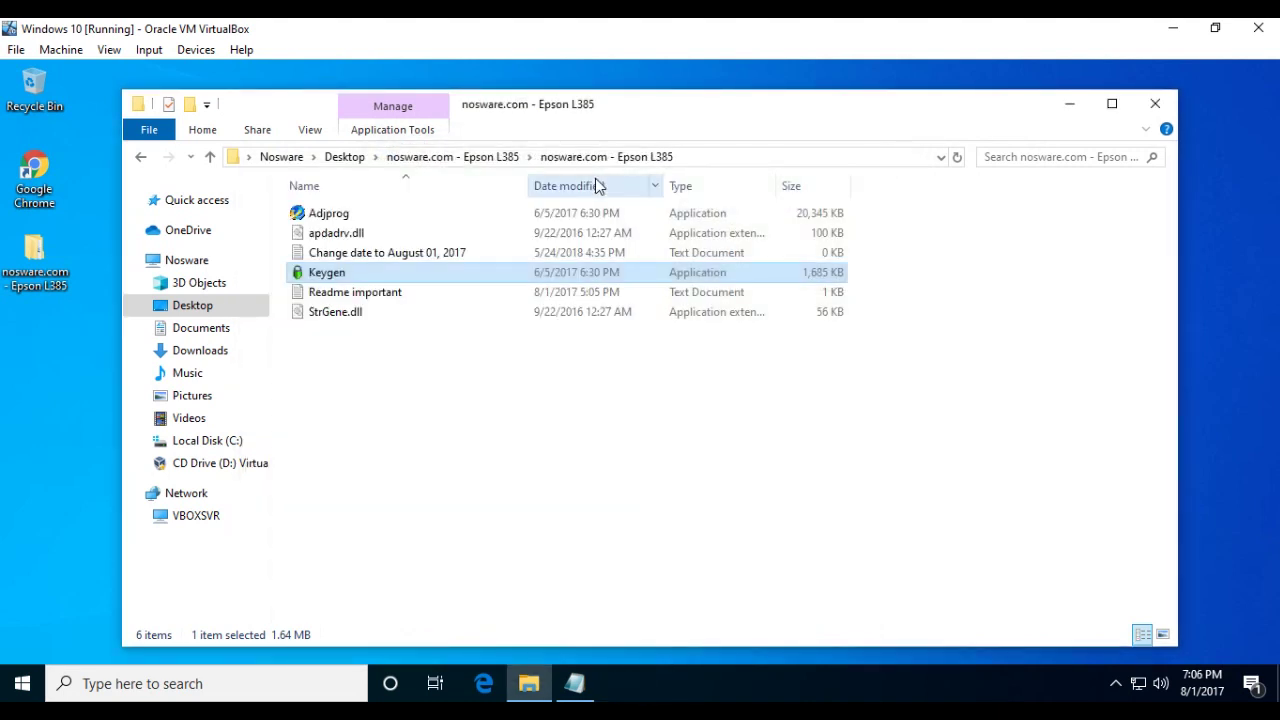
left_click(1155, 108)
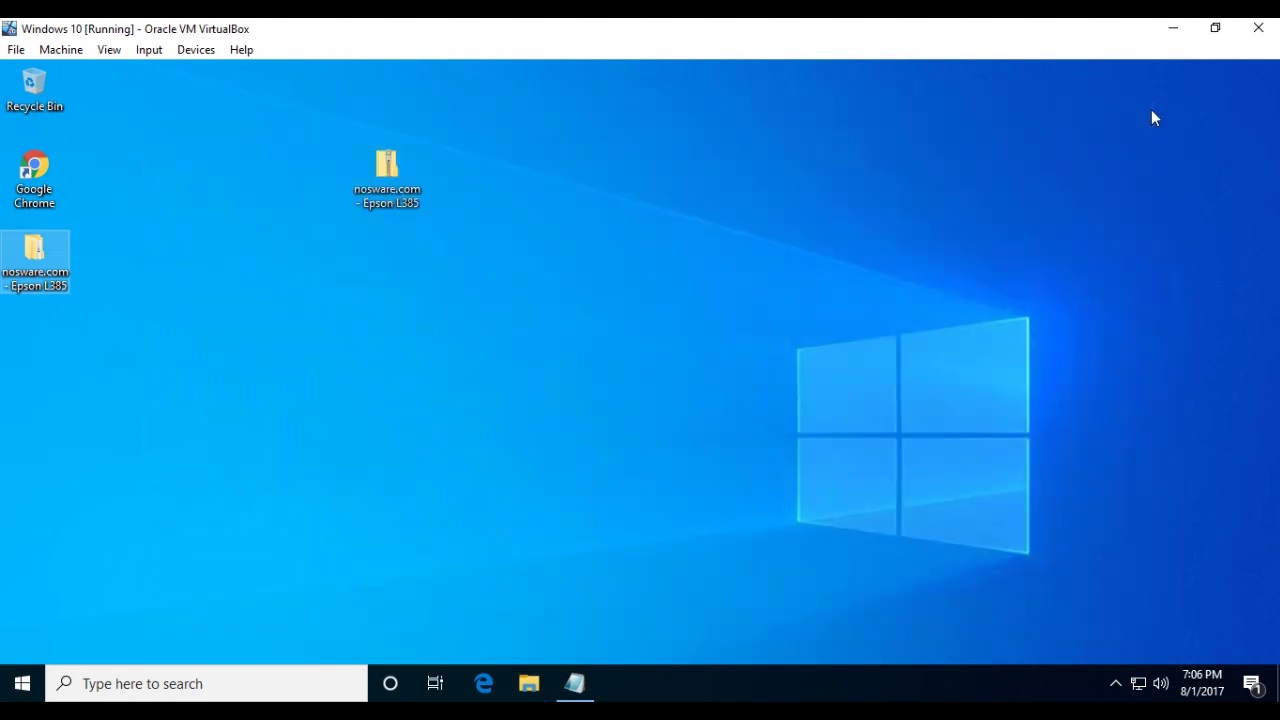